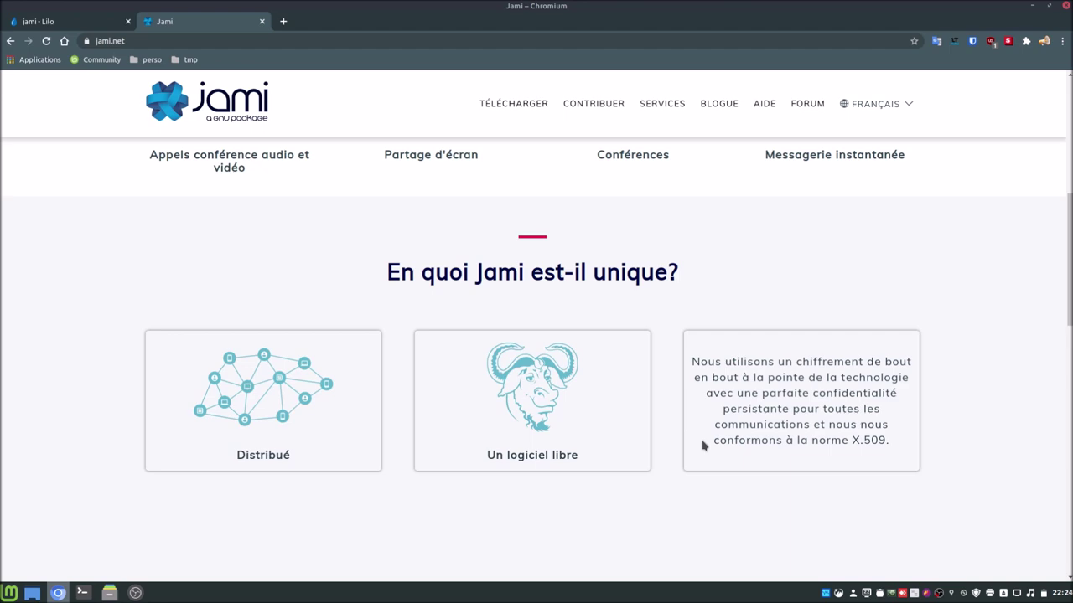
Load jami.net in Chromium to reach the French Jami home page.
left_click(507, 106)
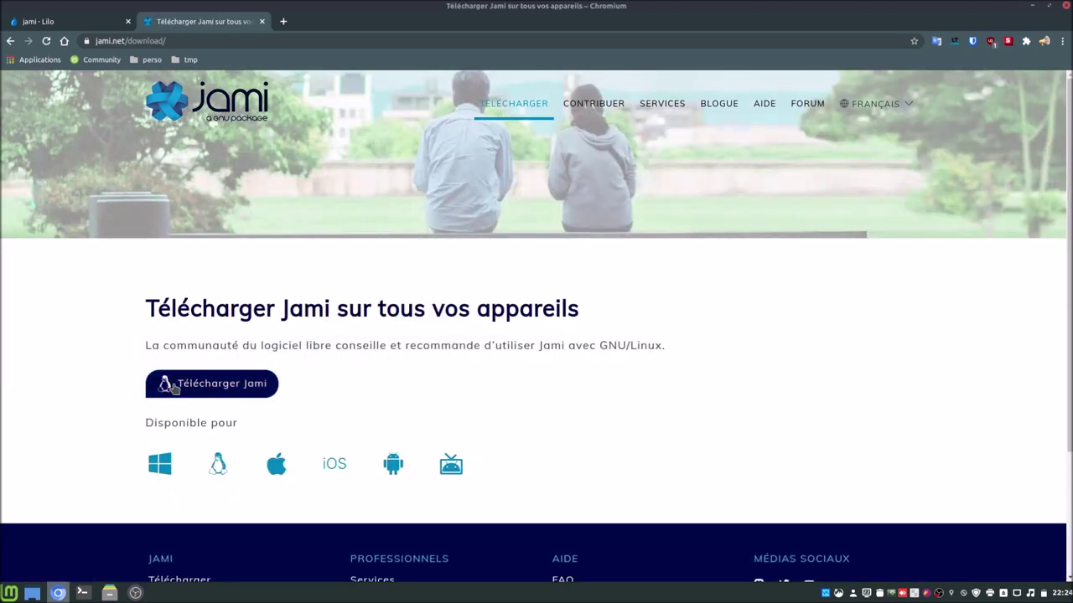
Go to the Linux Mint downloads on jami.net, checking the system version in a terminal.
scroll(168, 383, "down", 3)
left_click(256, 266)
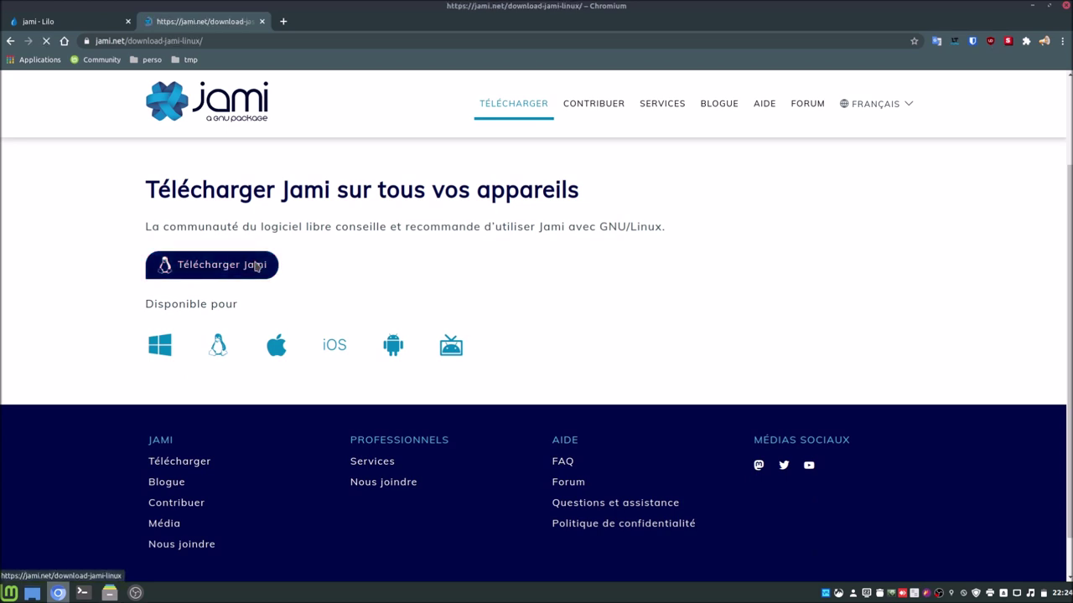
scroll(55, 453, "down", 3)
scroll(55, 453, "down", 2)
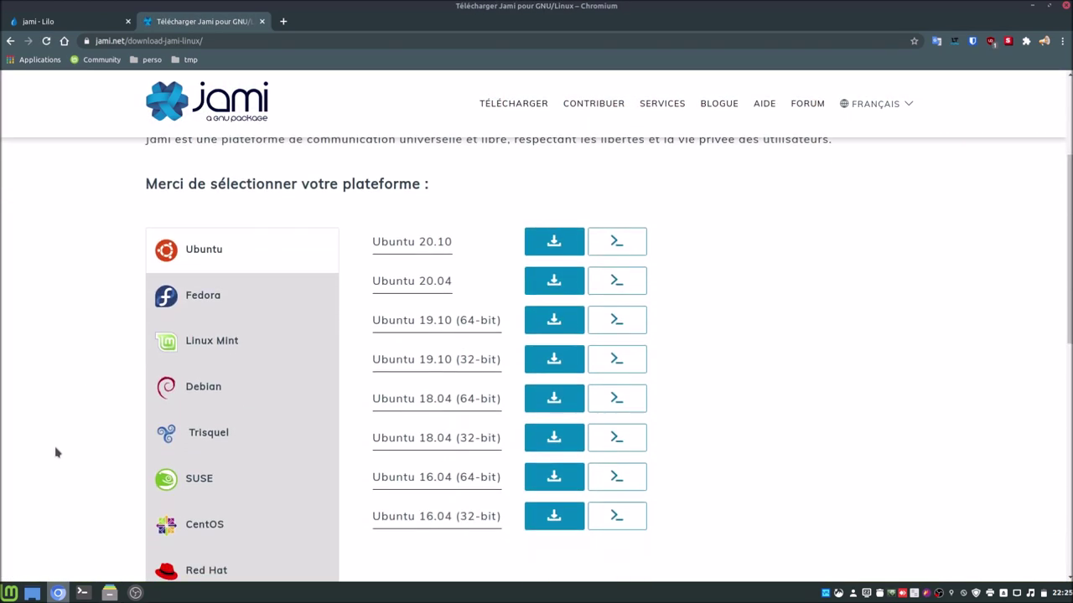
left_click(210, 346)
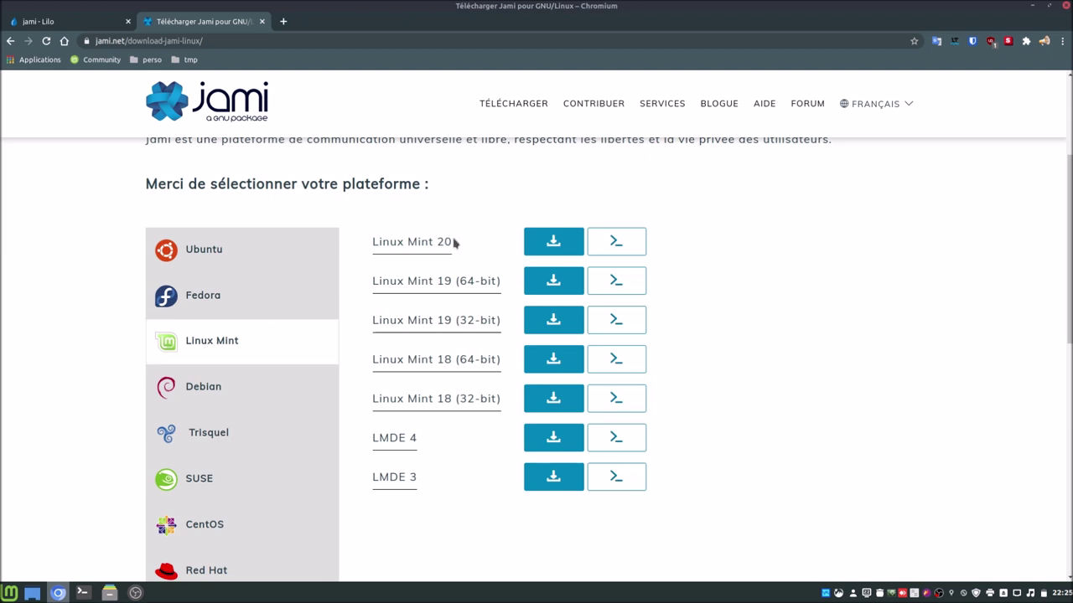
left_click(84, 593)
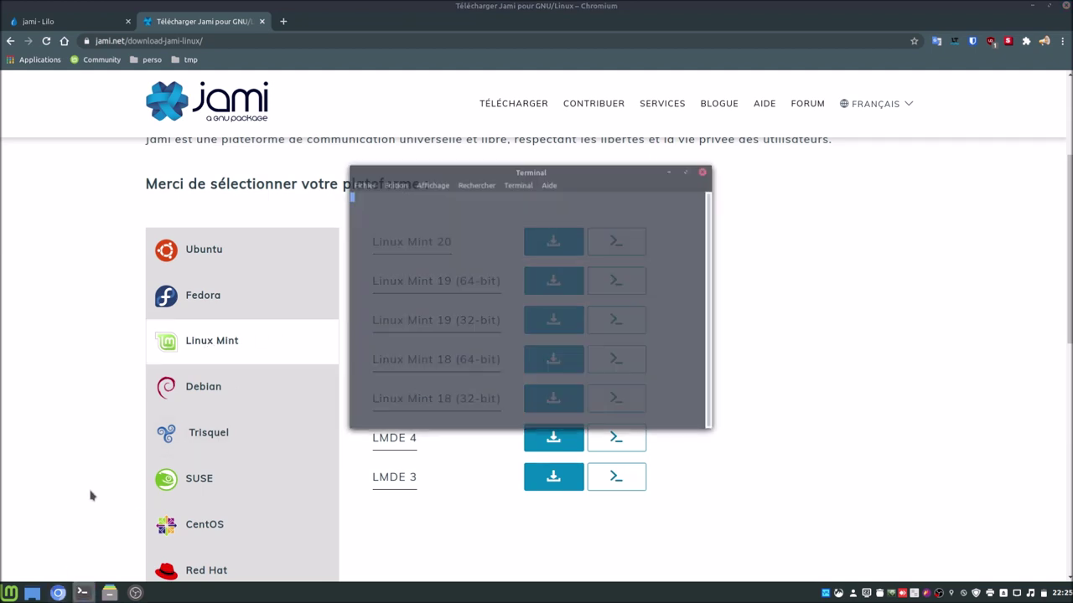
left_click(704, 171)
Download the Linux Mint 20 package jami-all_amd64.deb into Téléchargements.
left_click(573, 242)
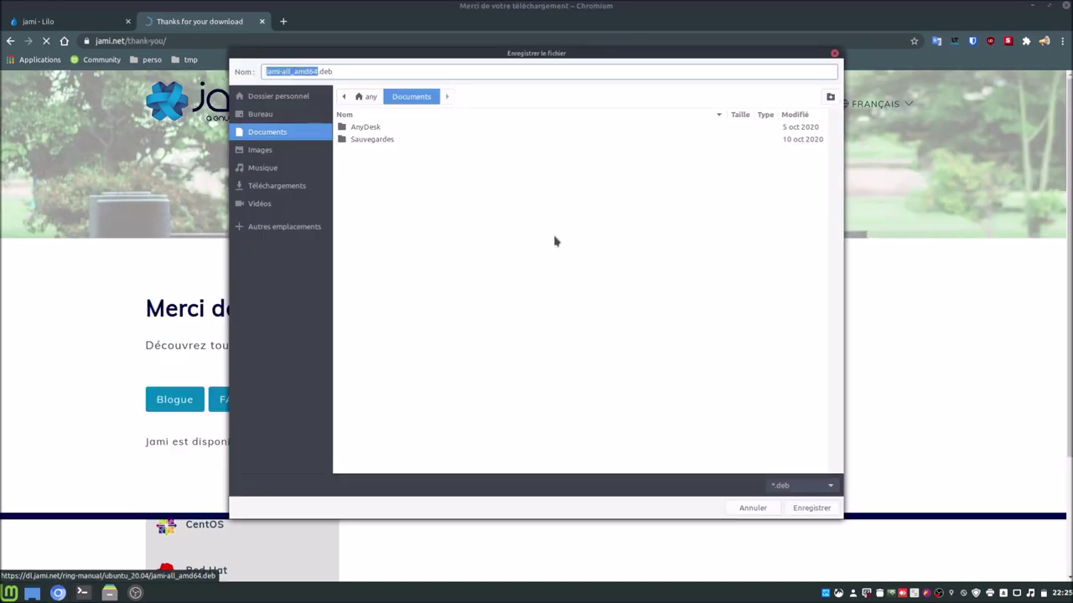
left_click(321, 186)
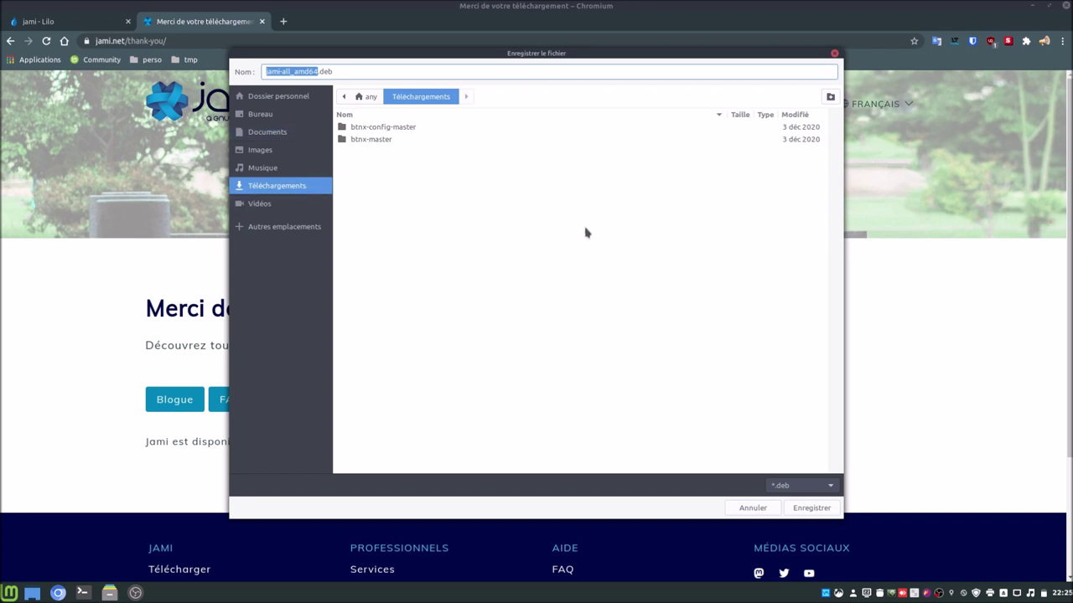
left_click(812, 507)
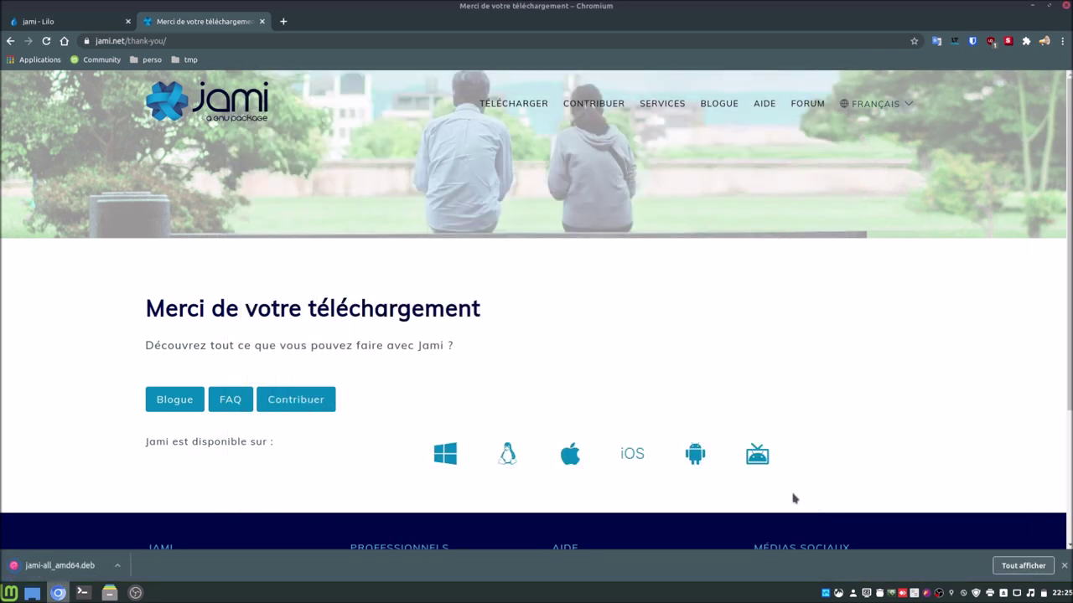
Return the browser tab to the Lilo home page, minimize Chromium and open Téléchargements in Nemo.
left_click(101, 23)
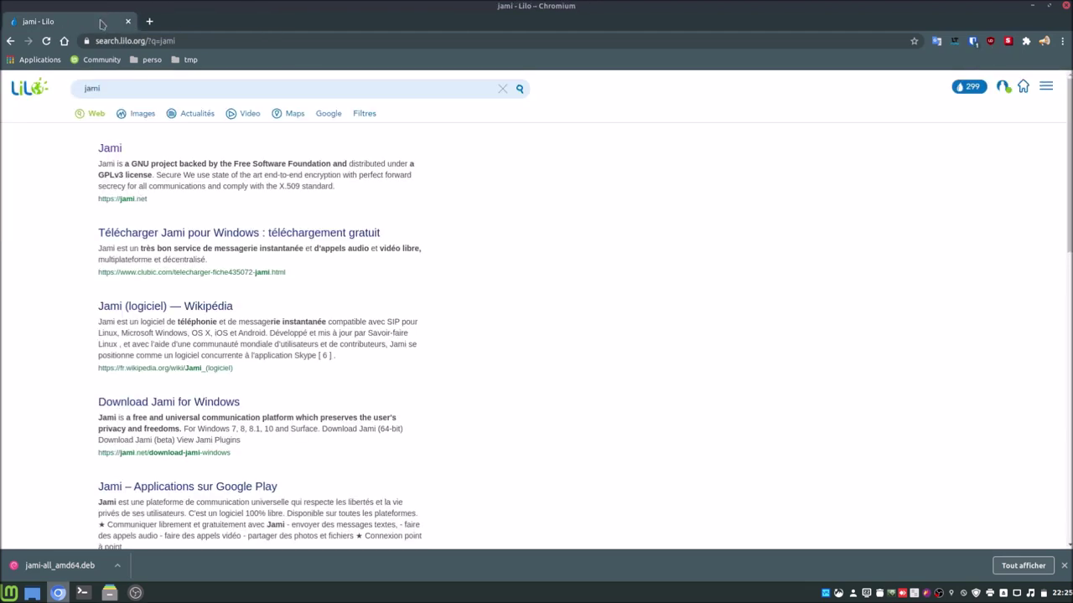
left_click(65, 41)
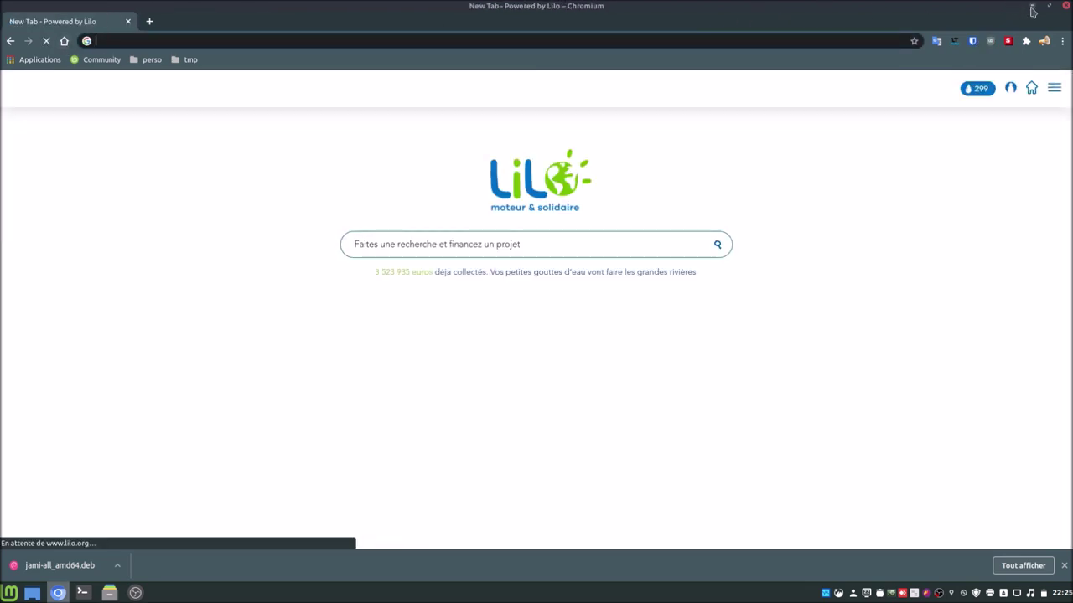
left_click(1033, 6)
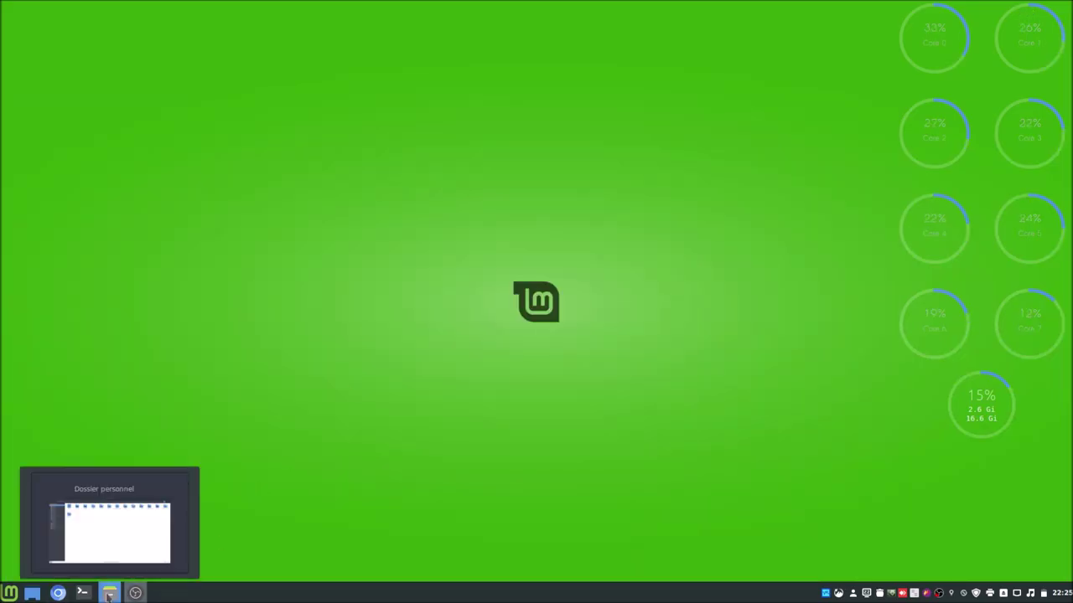
left_click(109, 593)
left_click(74, 143)
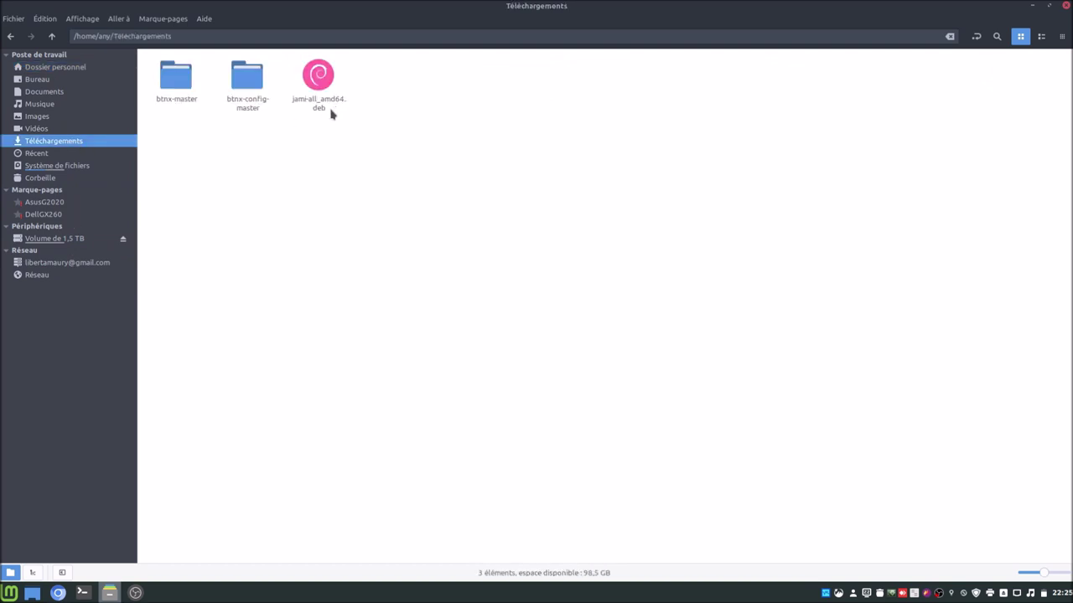
Open jami-all_amd64.deb with the GDebi package installer.
left_click(327, 105)
right_click(326, 101)
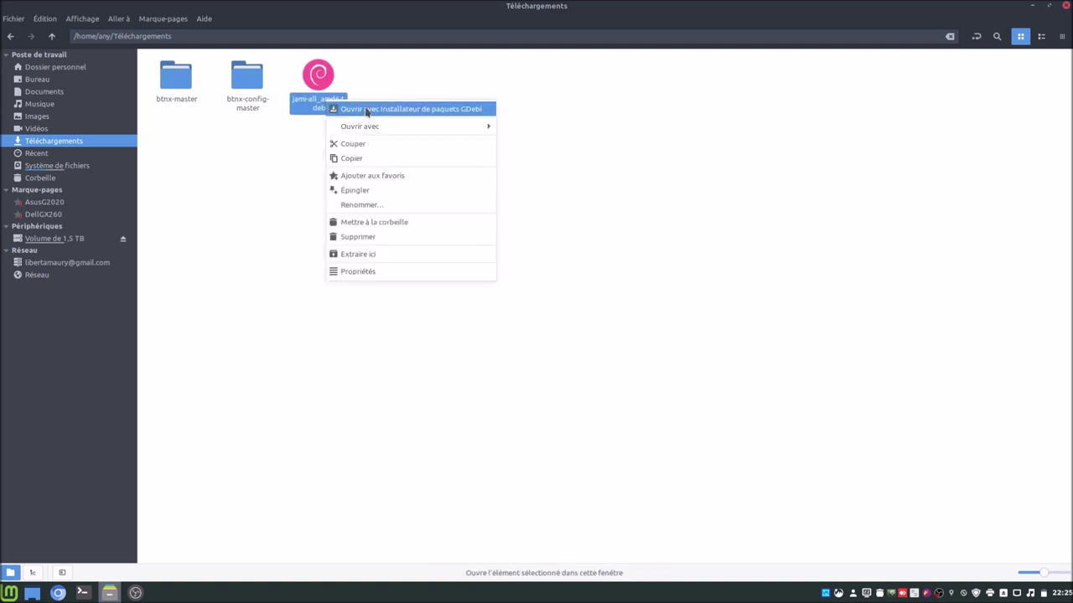
left_click(363, 108)
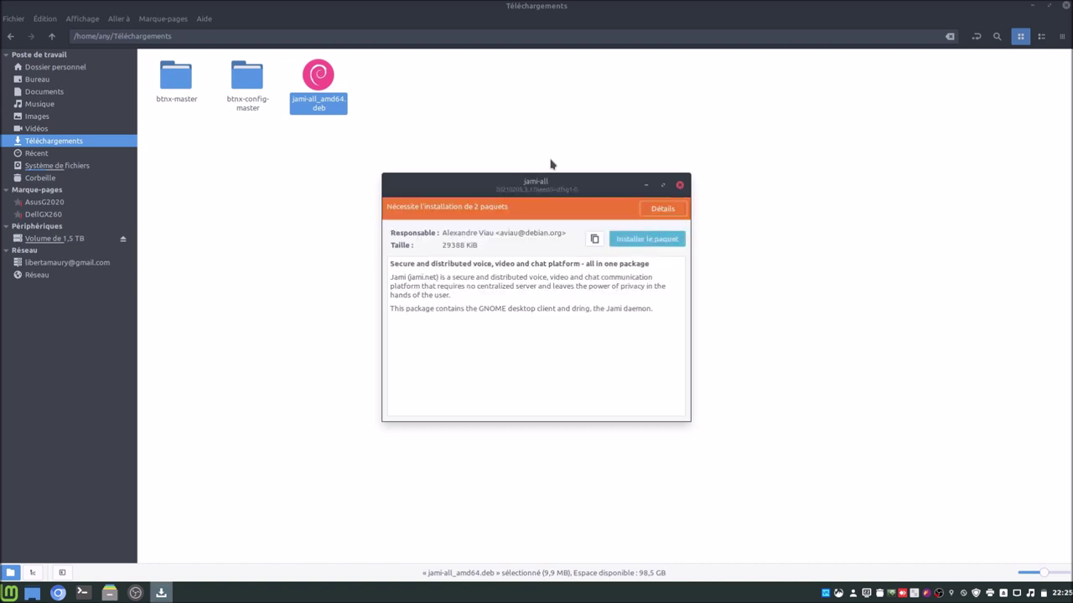
Review the extra packages the install requires in the Détails list.
left_click(659, 210)
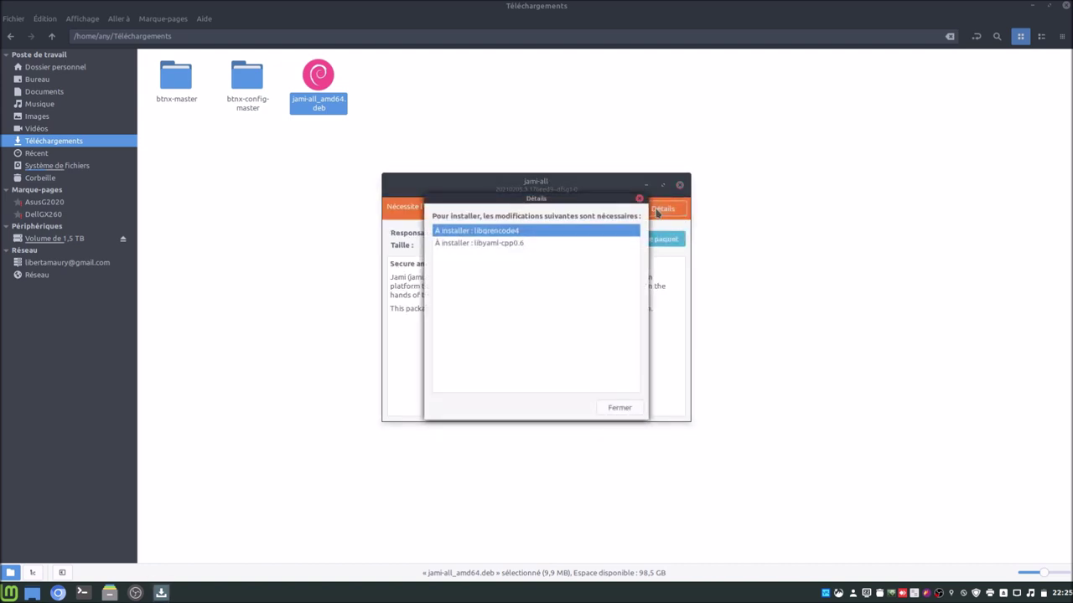
left_click_drag(602, 201, 605, 282)
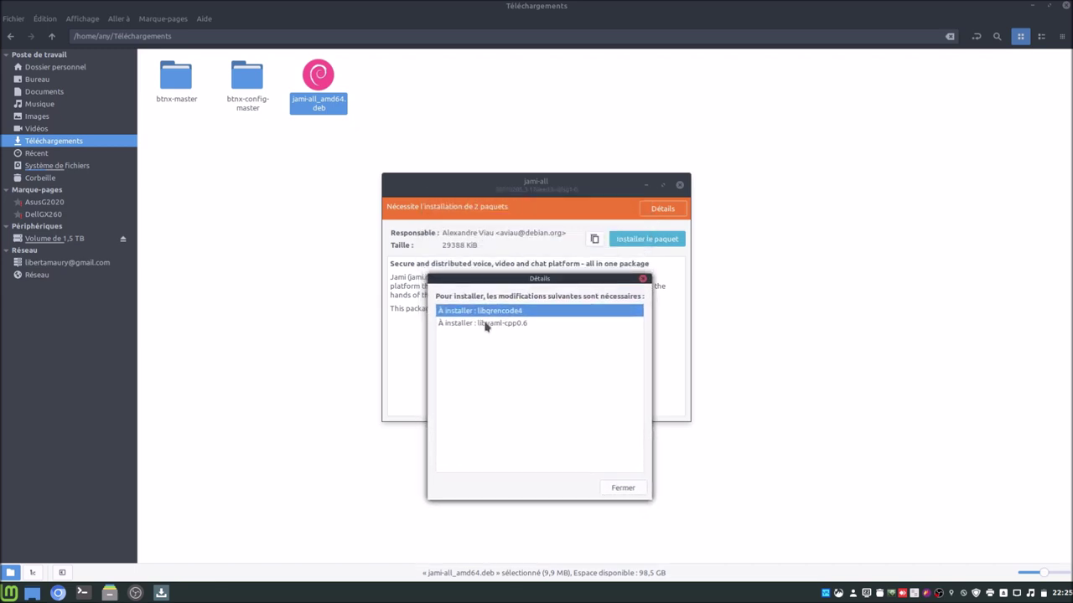
left_click(623, 488)
Install jami-all with libqrencode4 and libyaml-cpp0.6 after authenticating with the user password.
left_click(660, 243)
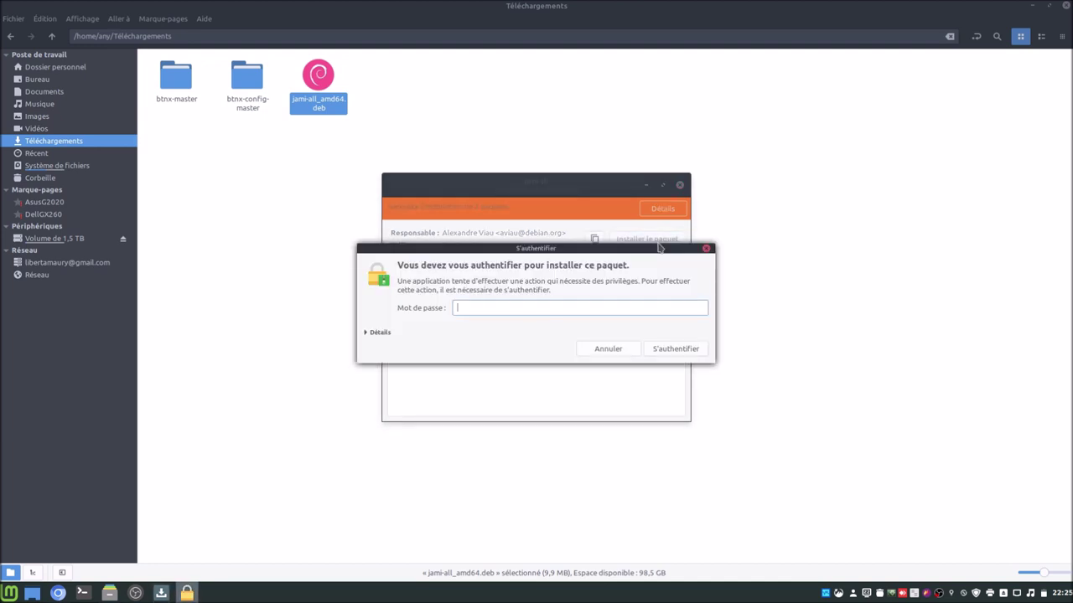
type("•••••••")
key("Return")
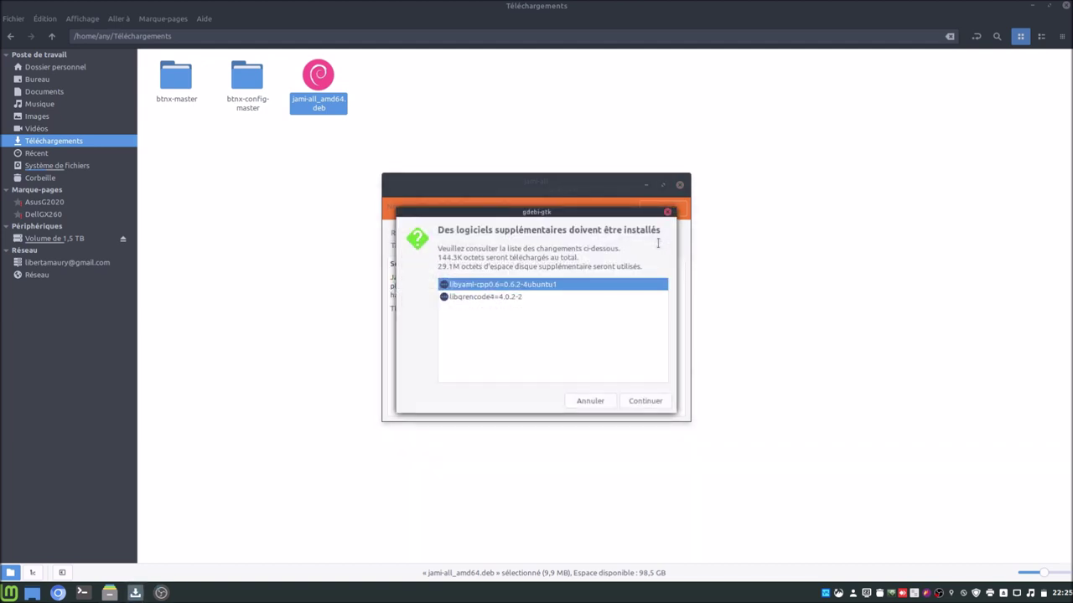
left_click(630, 401)
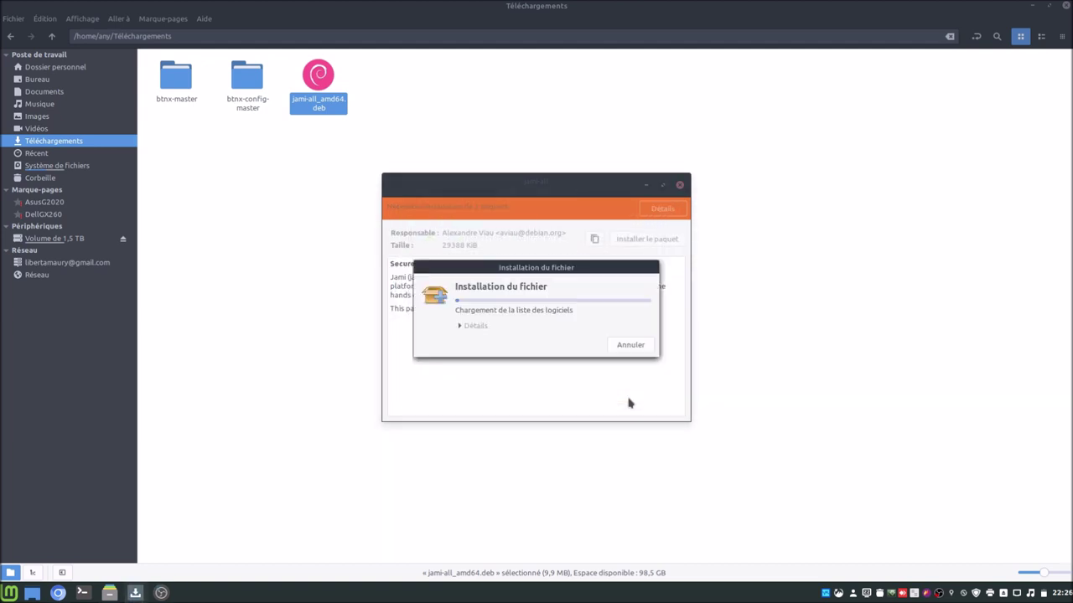
left_click(474, 327)
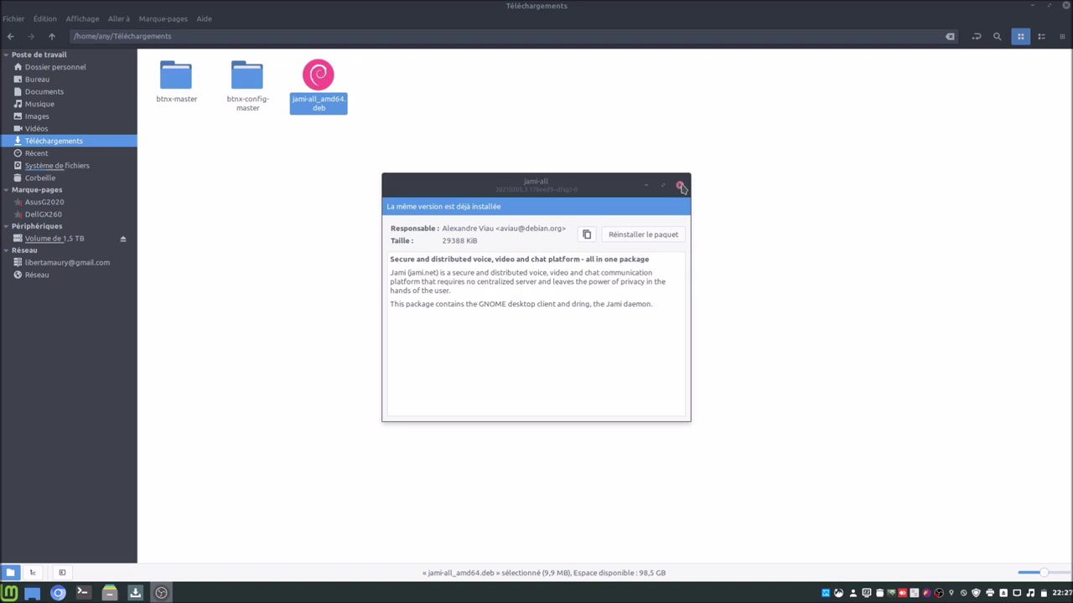
Close GDebi, move jami-all_amd64.deb to the trash and minimize Nemo from the home folder.
left_click(680, 187)
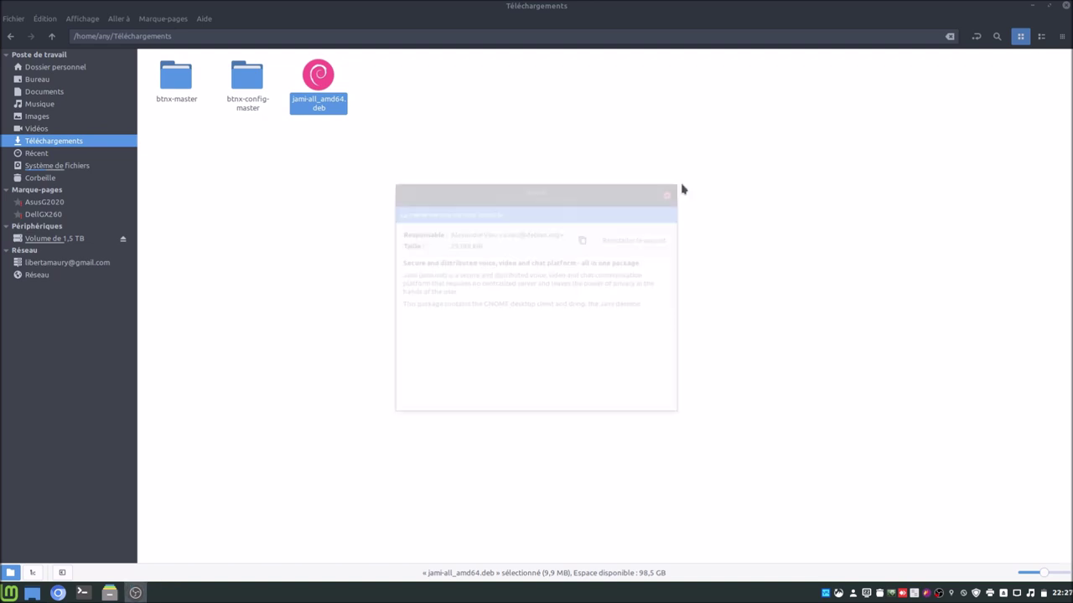
right_click(335, 109)
left_click(378, 229)
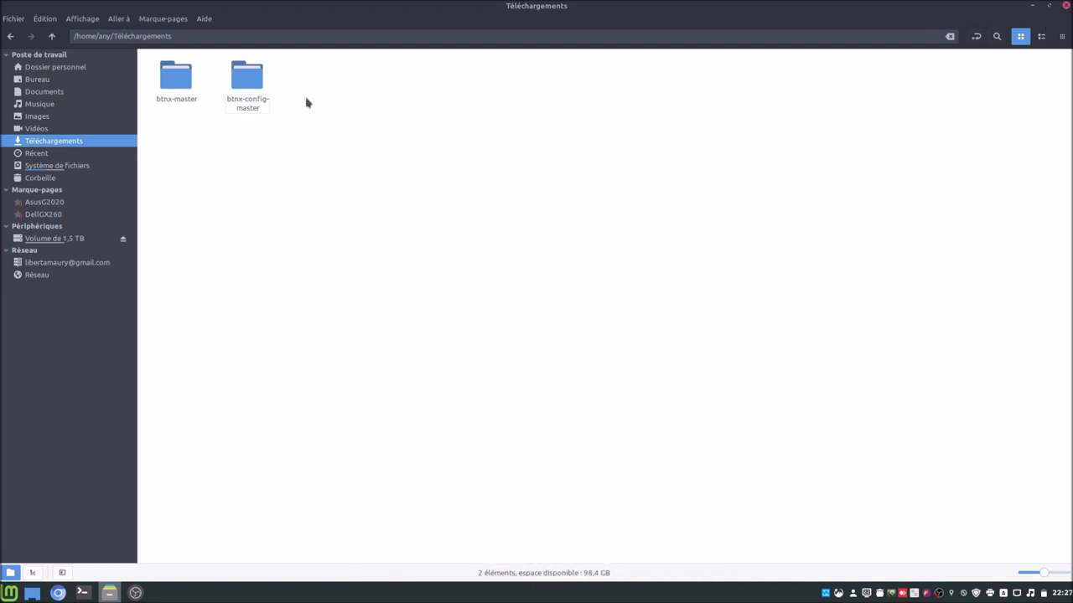
left_click(84, 67)
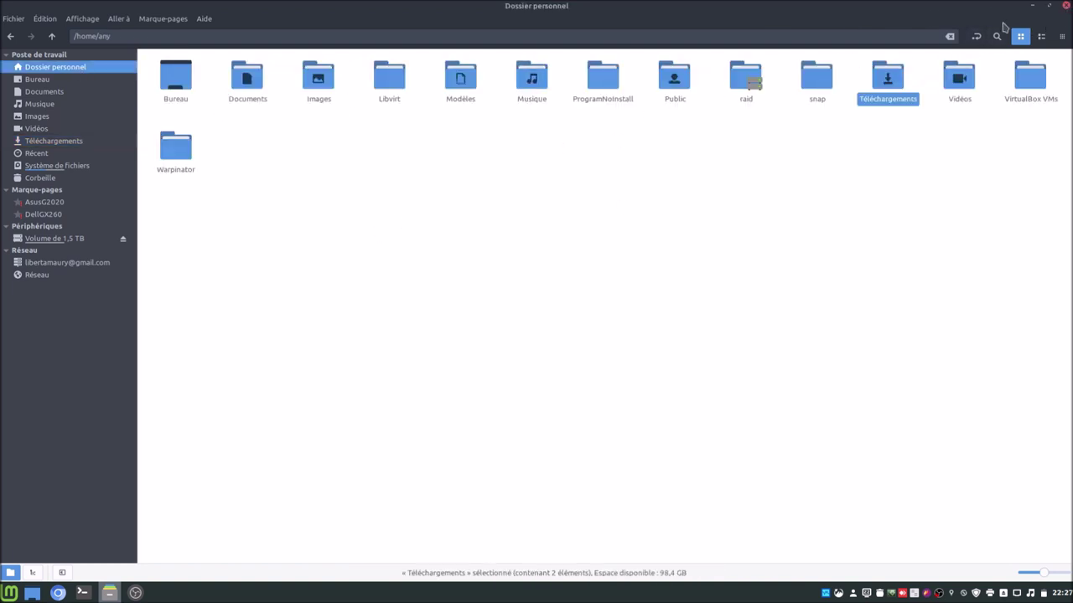
left_click(1030, 8)
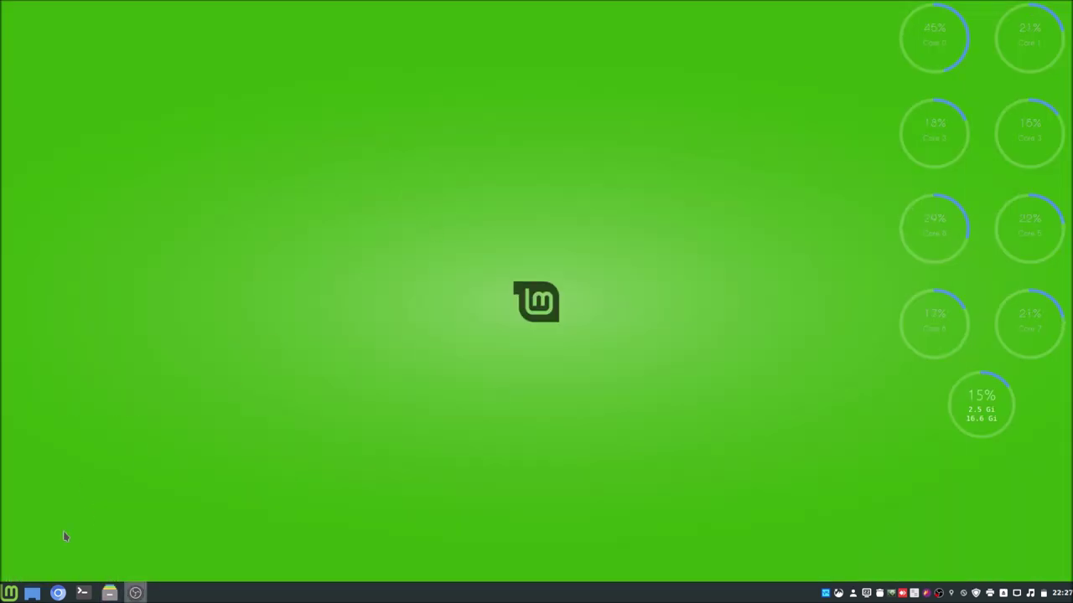
Search 'ja' in the Cinnamon menu and launch Jami.
left_click(10, 593)
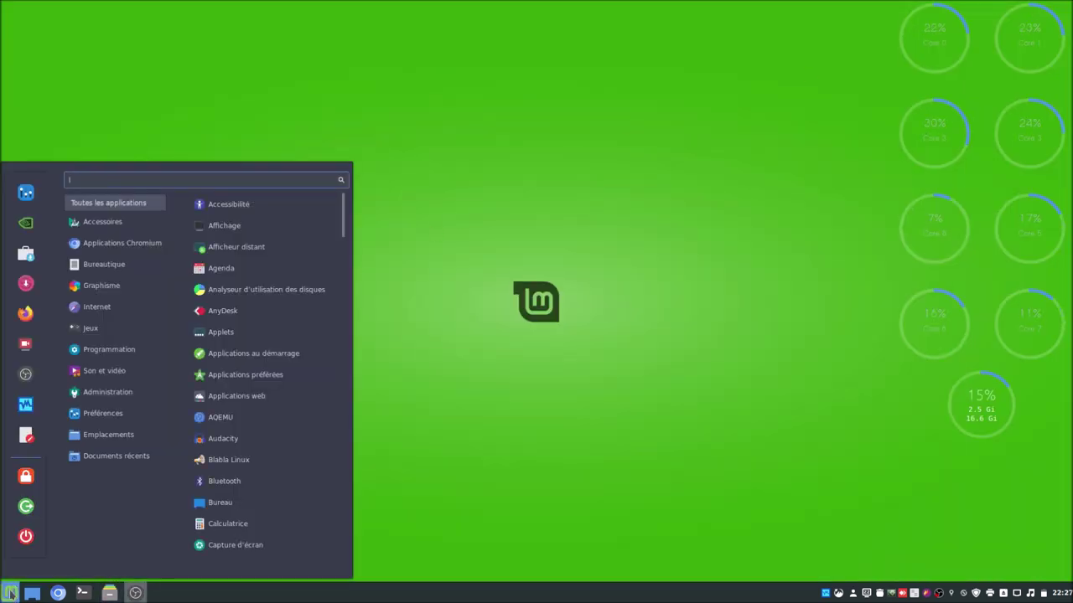
type("ja")
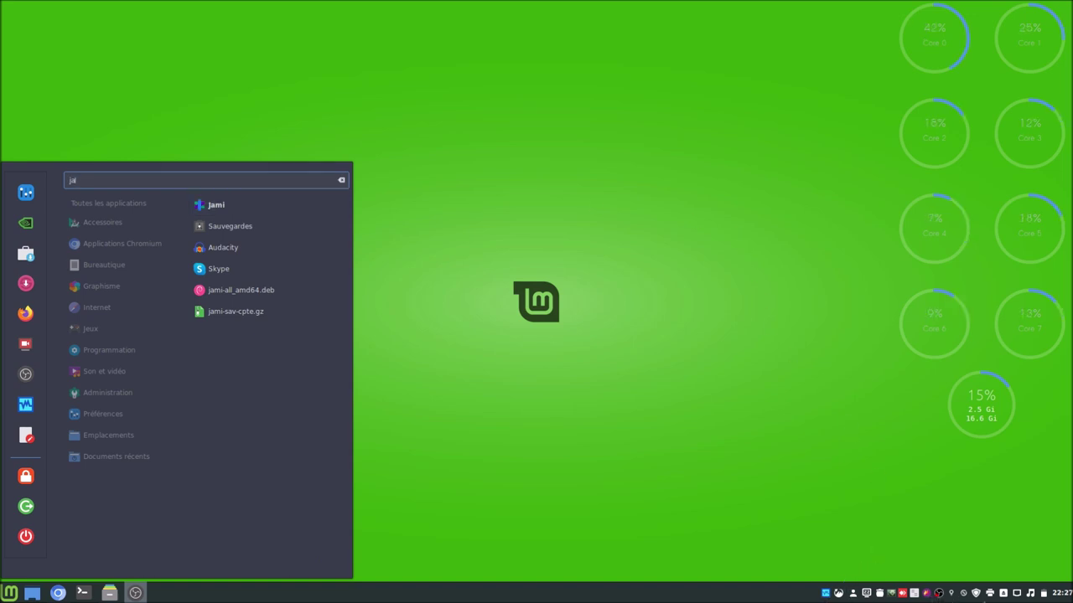
left_click(236, 204)
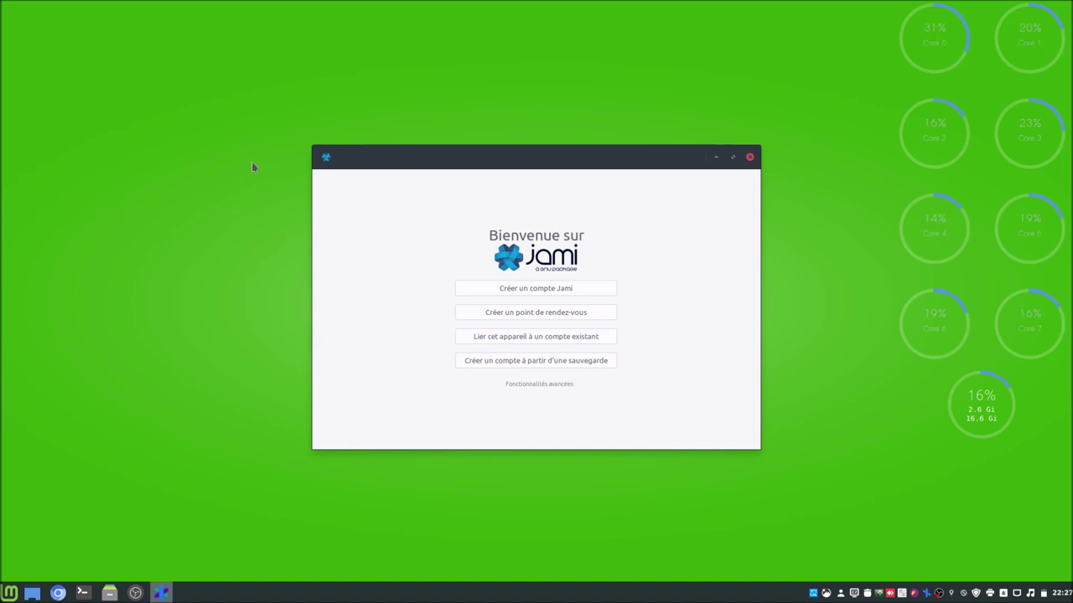
Reposition the Jami window and check Jami's background tray options.
left_click_drag(252, 106, 800, 490)
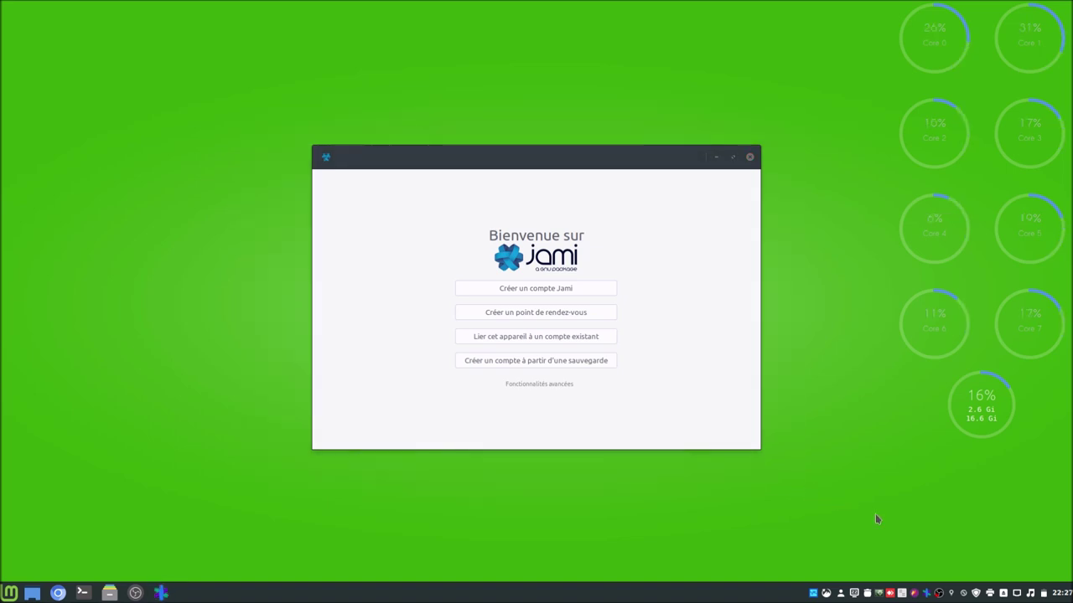
right_click(926, 593)
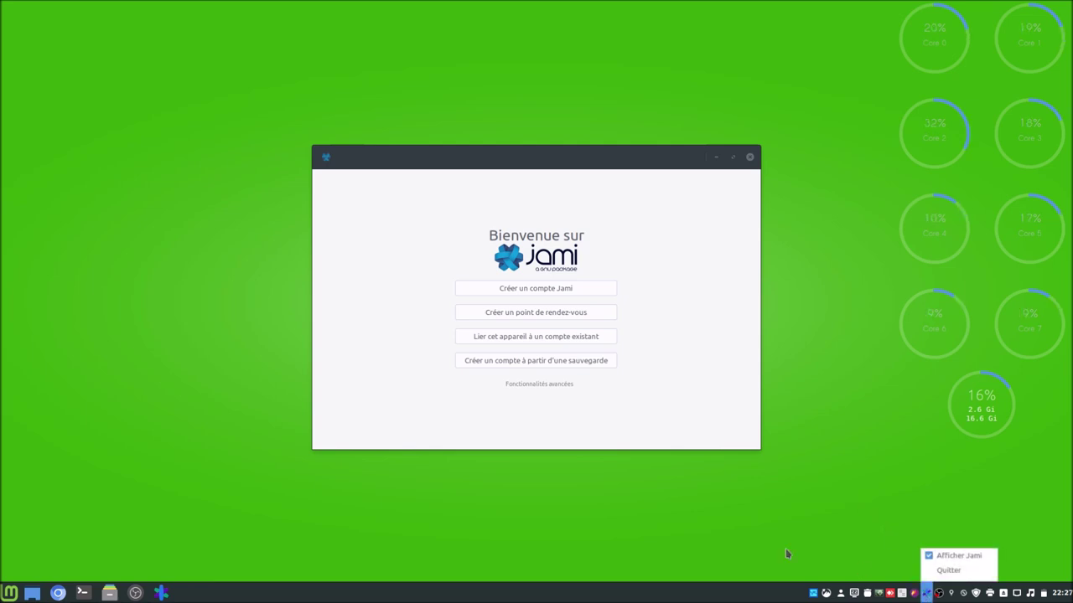
left_click(671, 409)
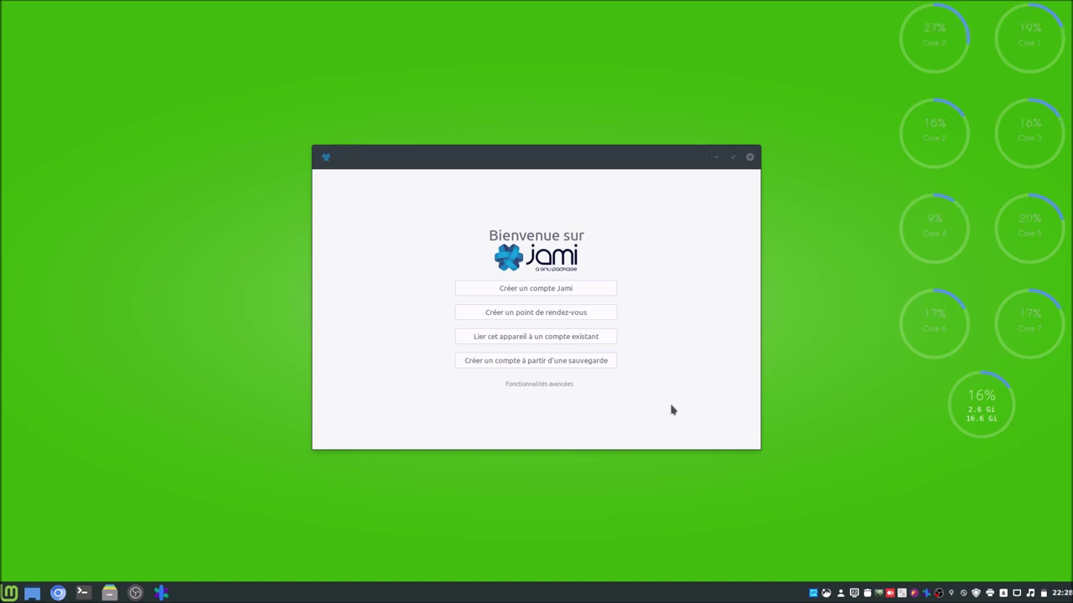
Toggle Fonctionnalités avancées open and closed, then begin creating a new Jami account.
left_click(569, 384)
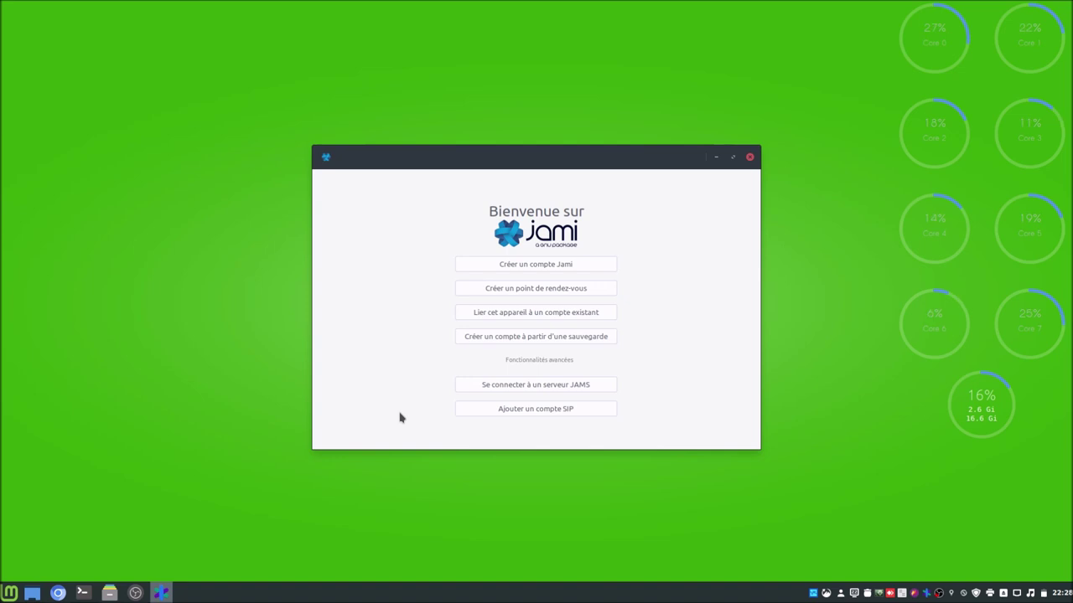
left_click(563, 360)
left_click_drag(565, 166, 552, 137)
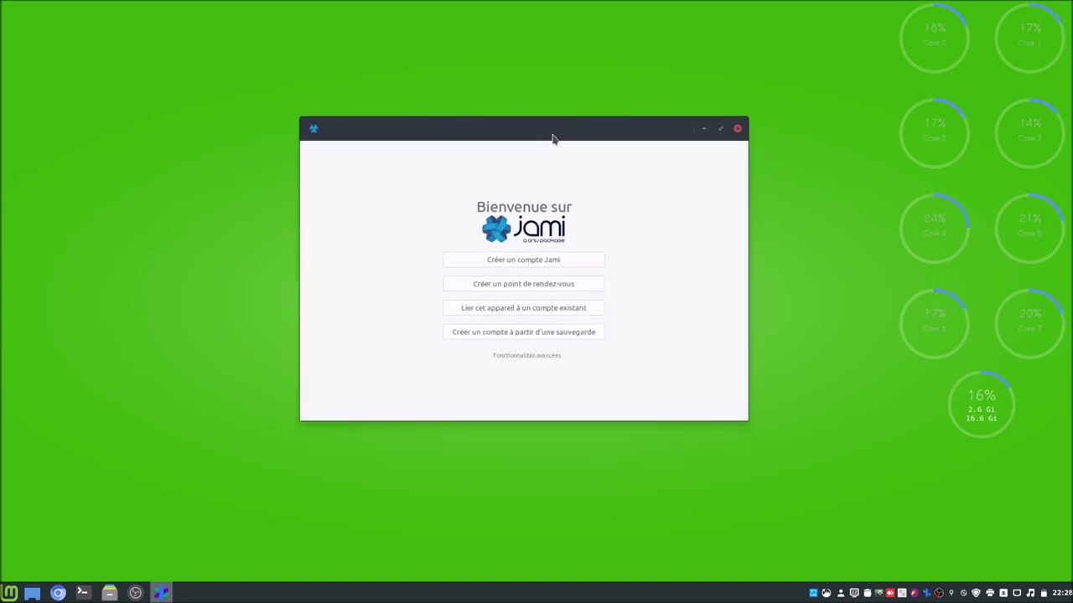
left_click(454, 265)
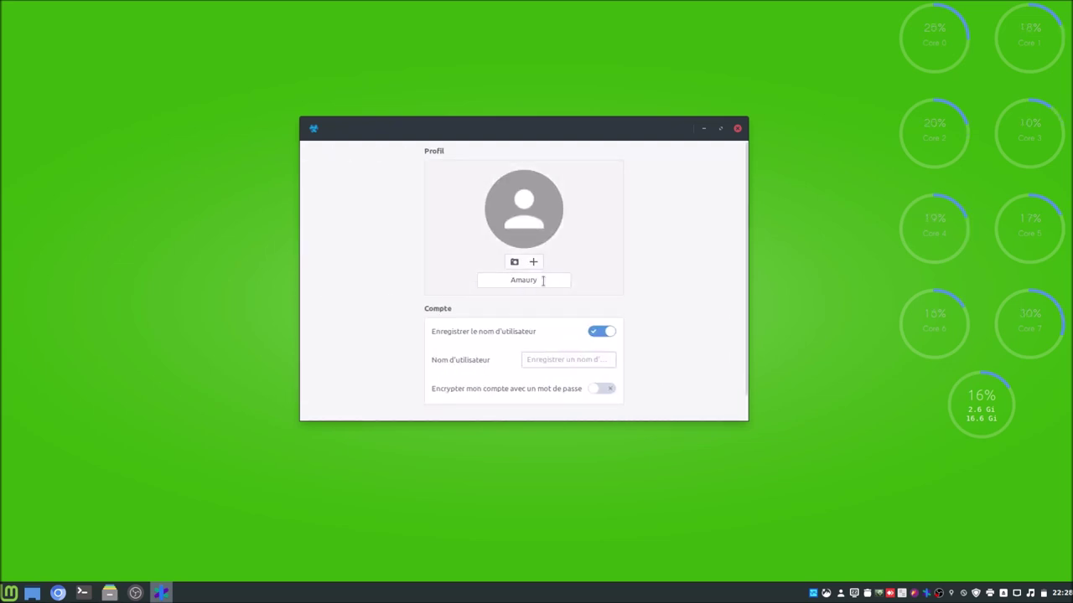
Enter the chosen username in the Nom d'utilisateur field.
left_click(567, 359)
type("amaury")
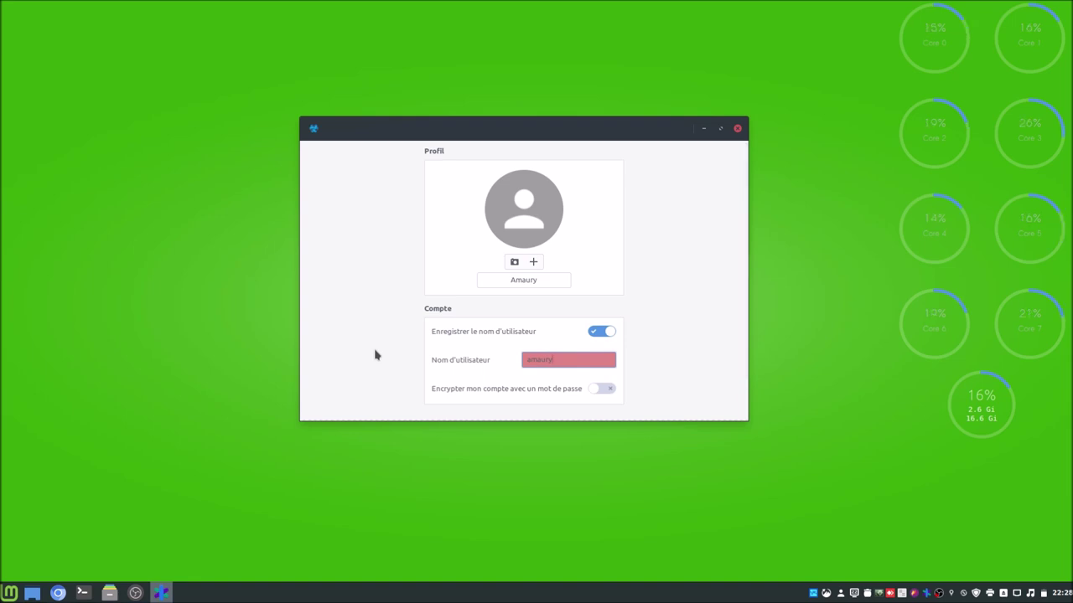
type("7")
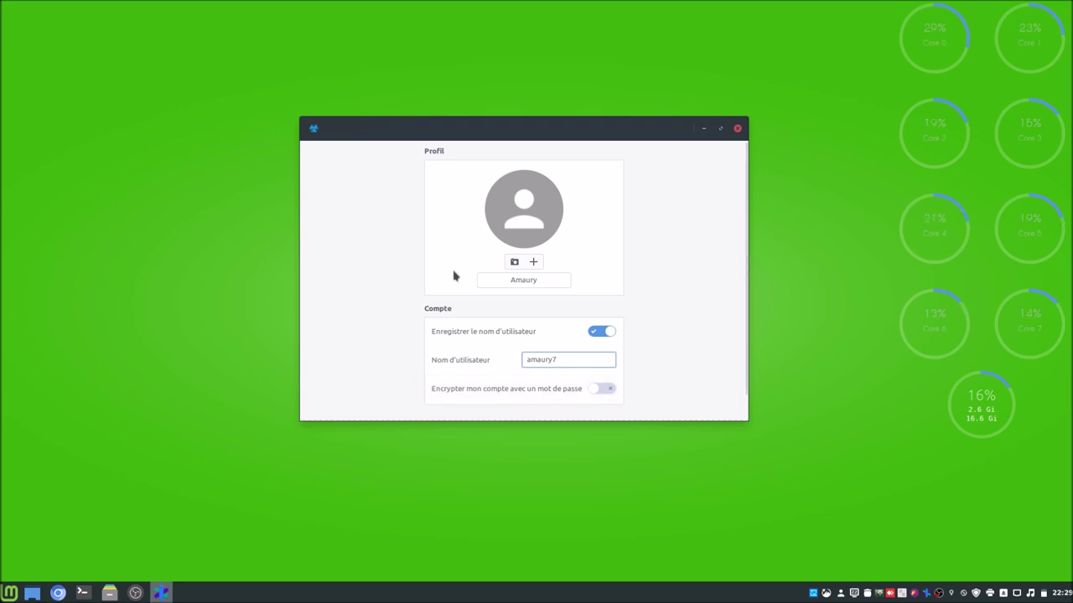
left_click_drag(557, 130, 547, 99)
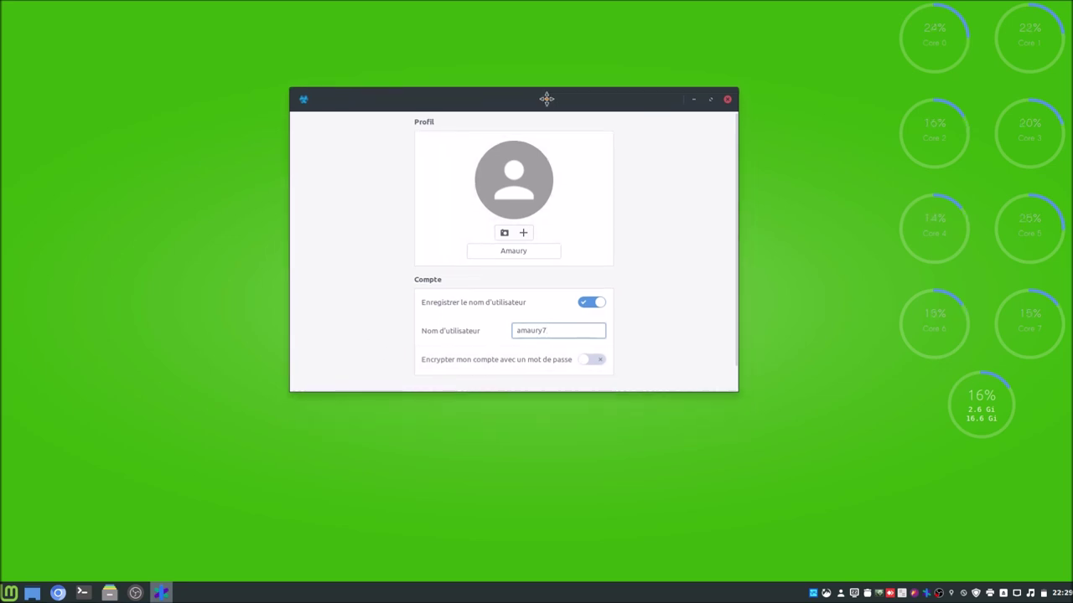
Turn on Encrypter mon compte, enter and confirm the account password, and continue.
left_click(595, 358)
scroll(691, 359, "down", 3)
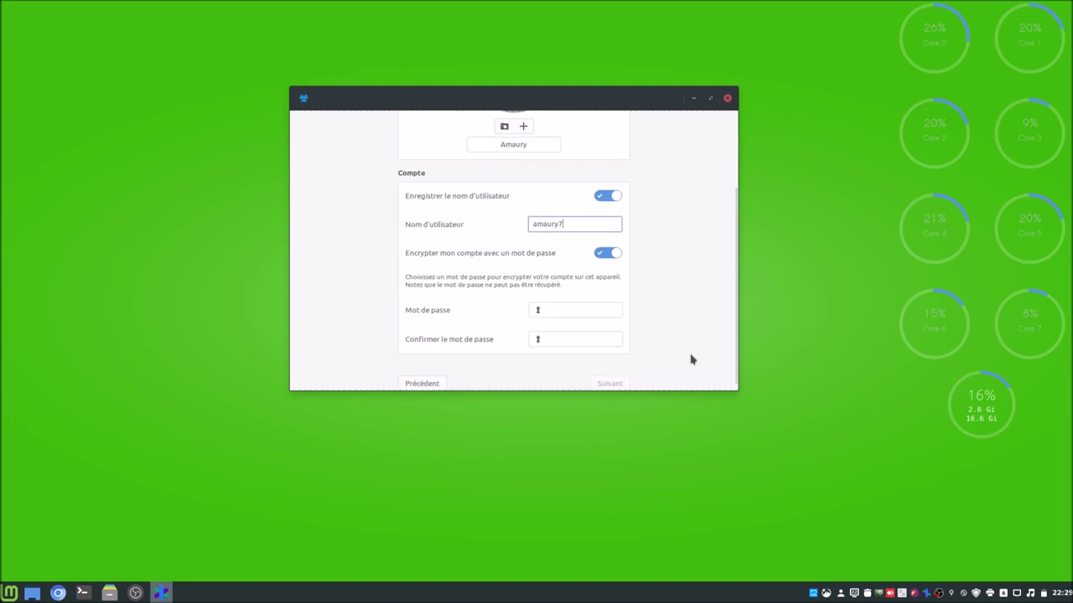
left_click(618, 307)
type("a")
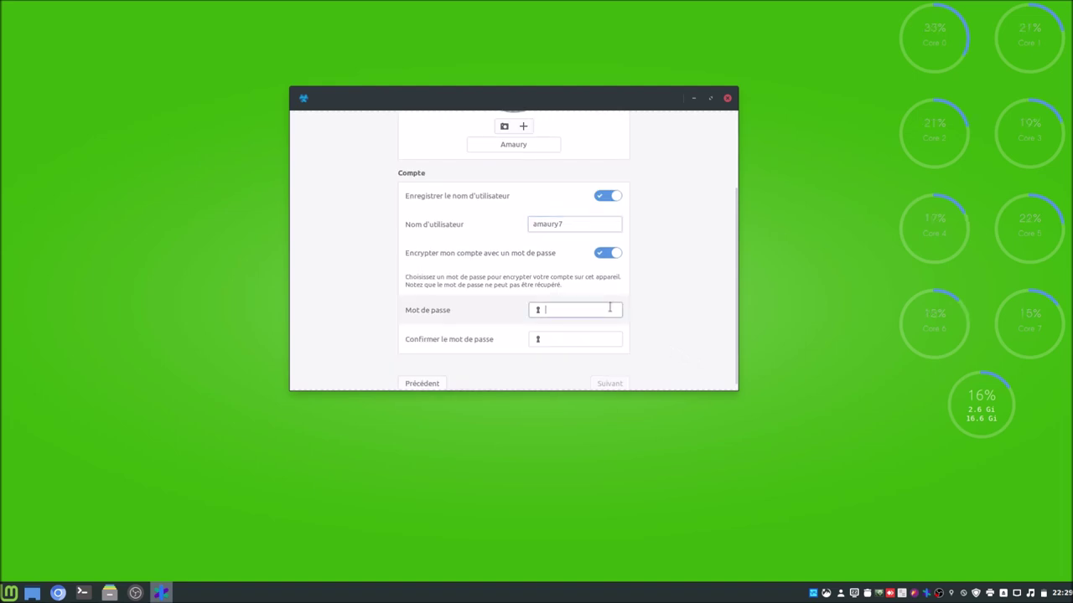
type("••")
left_click(608, 339)
type("••••")
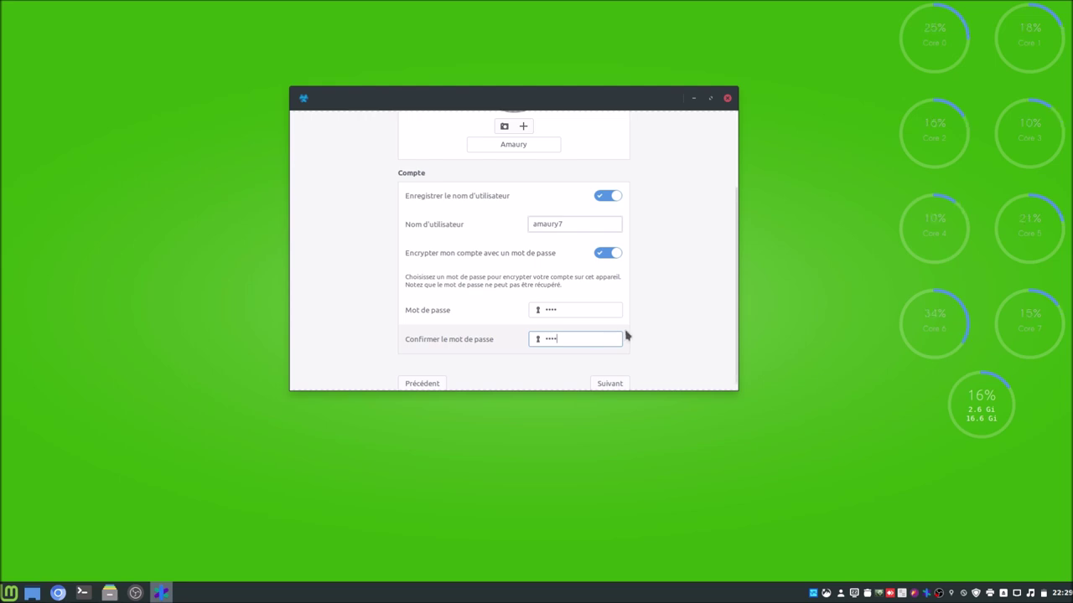
scroll(633, 334, "down", 1)
left_click(597, 378)
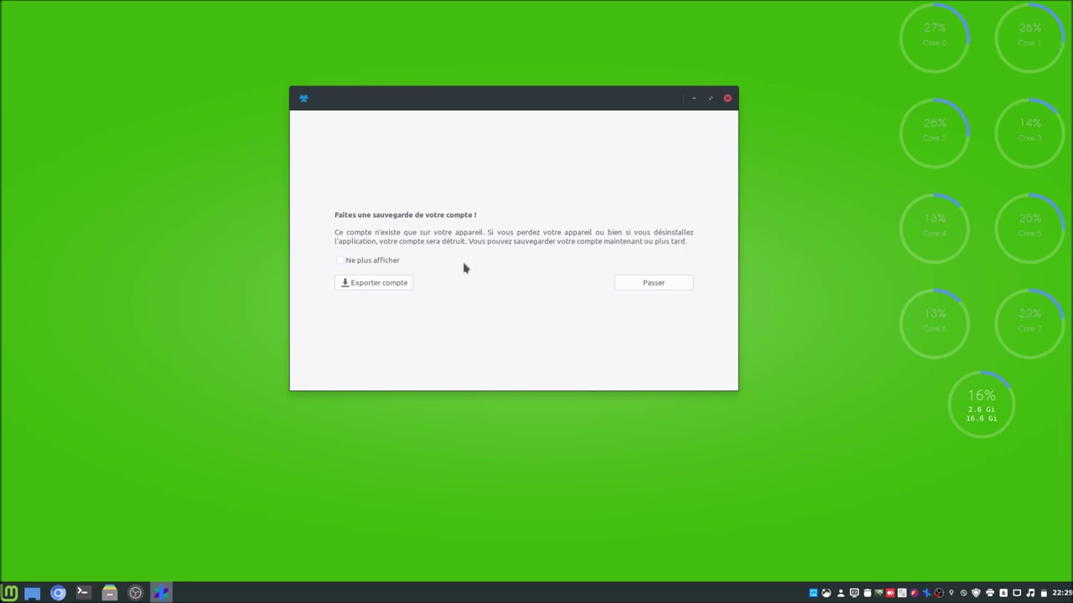
Export the account backup into Documents, protecting it with the account password.
left_click(386, 288)
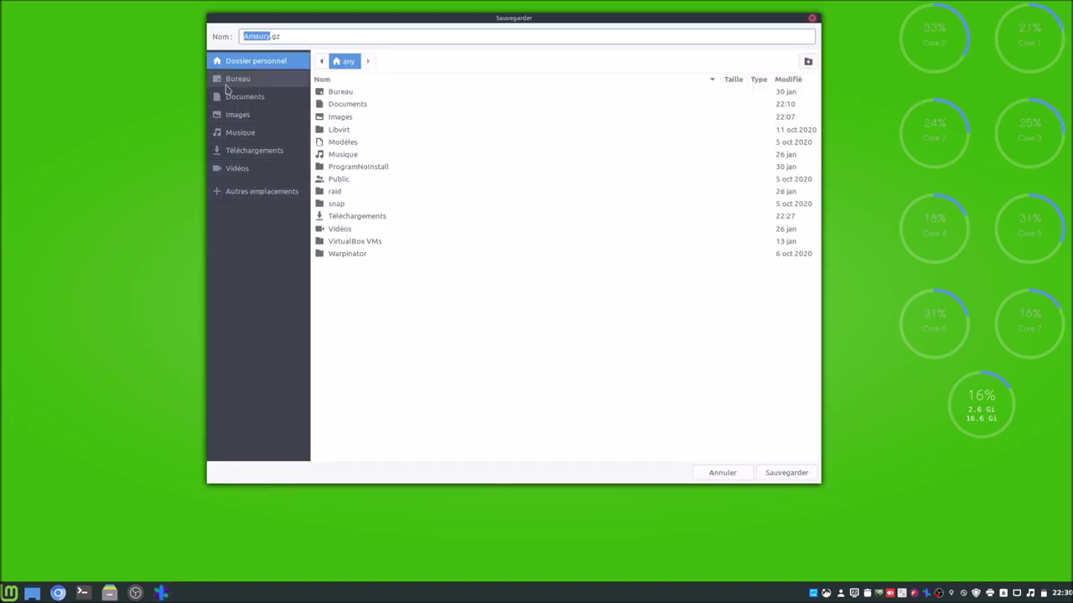
left_click(341, 106)
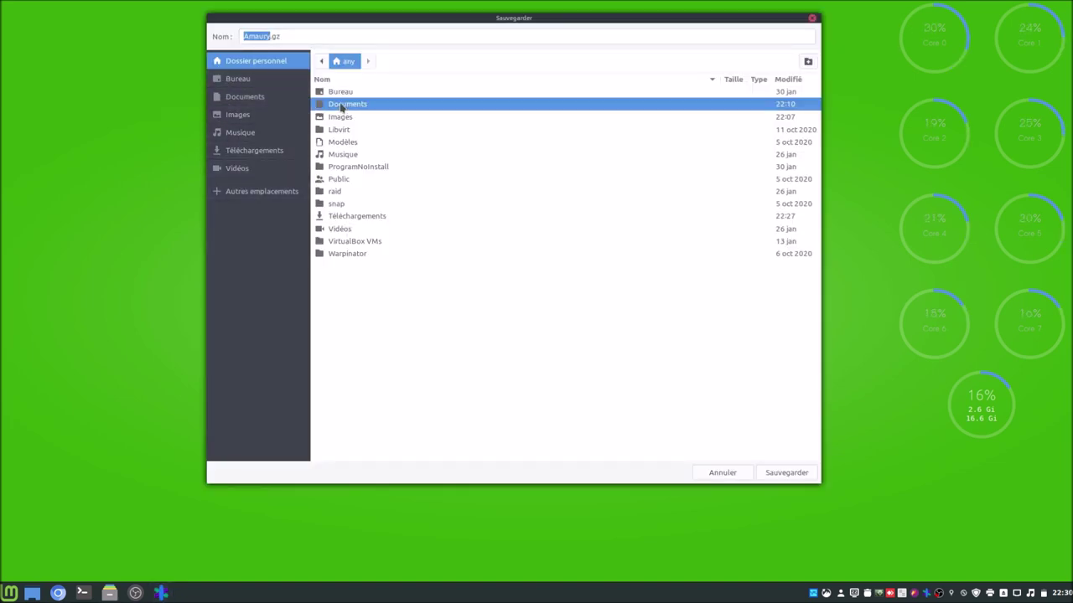
double_click(341, 105)
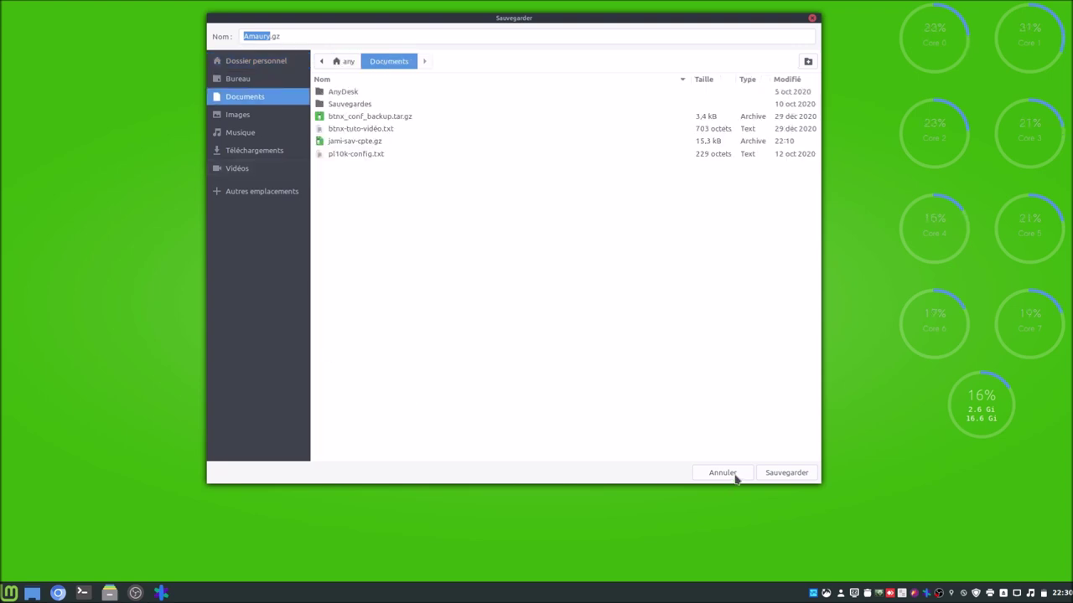
left_click(789, 472)
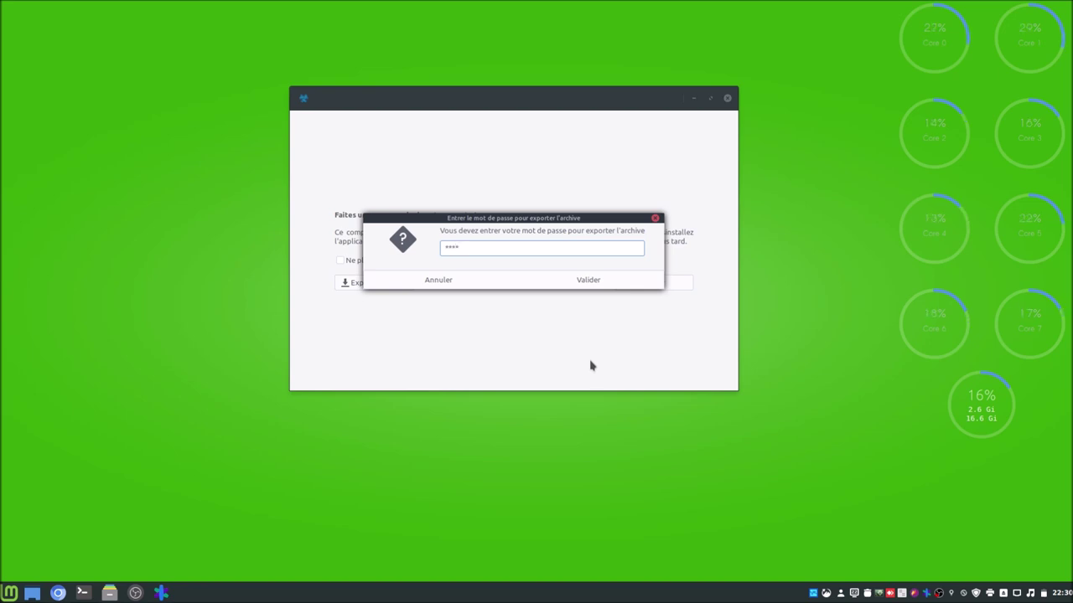
left_click(590, 283)
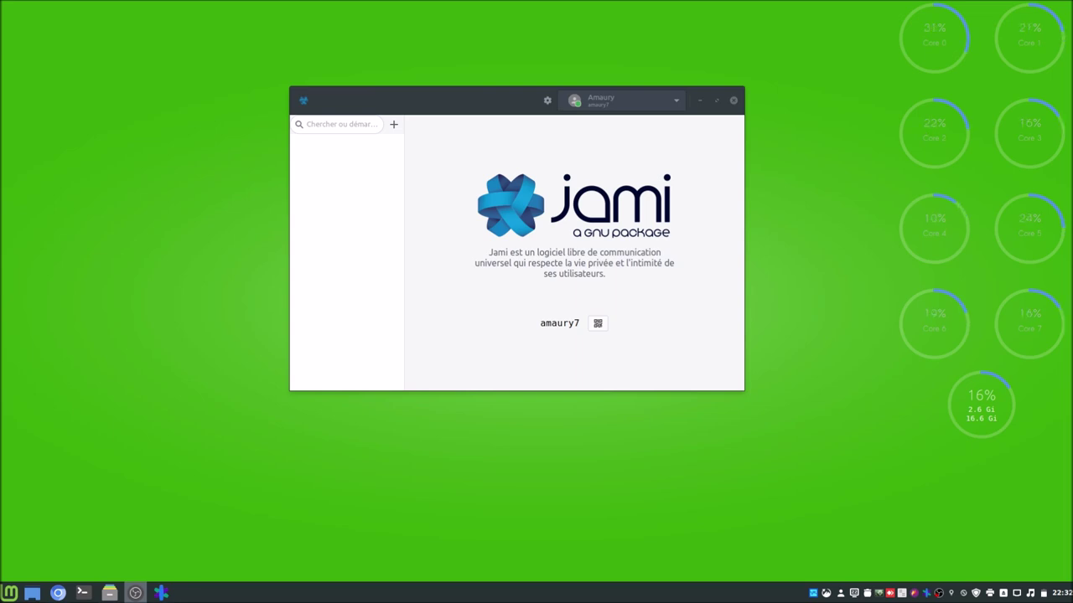
Open account settings, toggle Activer le compte off and on, and cancel Lier autre appareil.
left_click(547, 100)
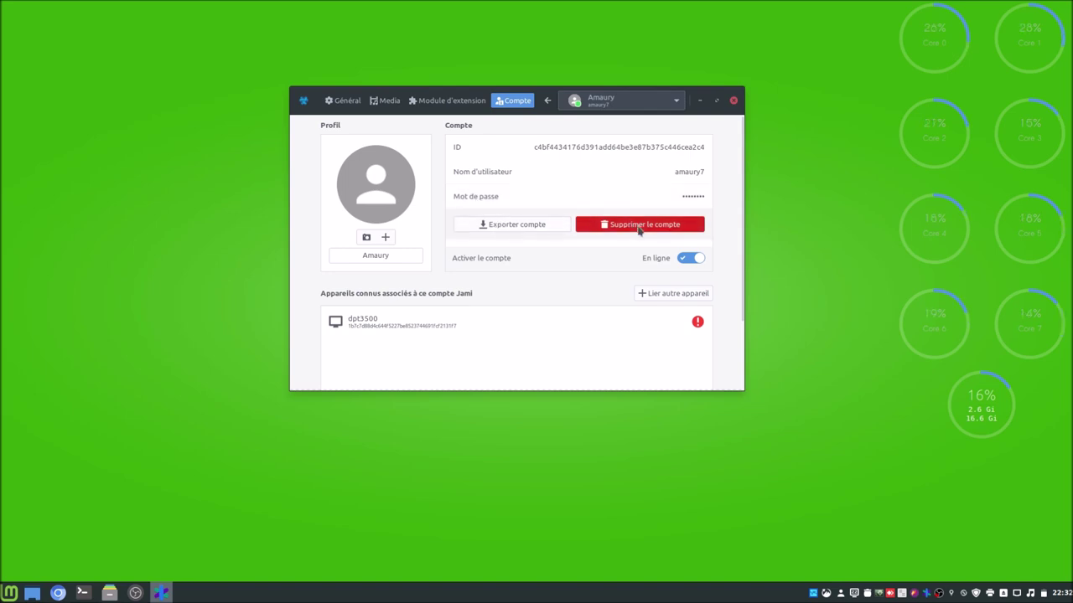
left_click(692, 259)
left_click(694, 259)
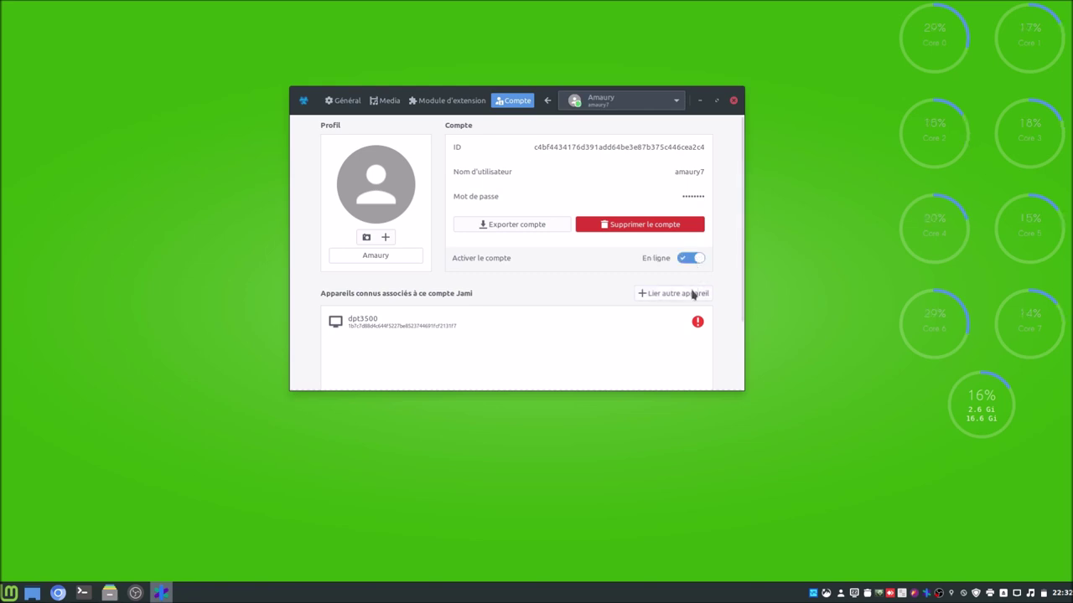
left_click(694, 294)
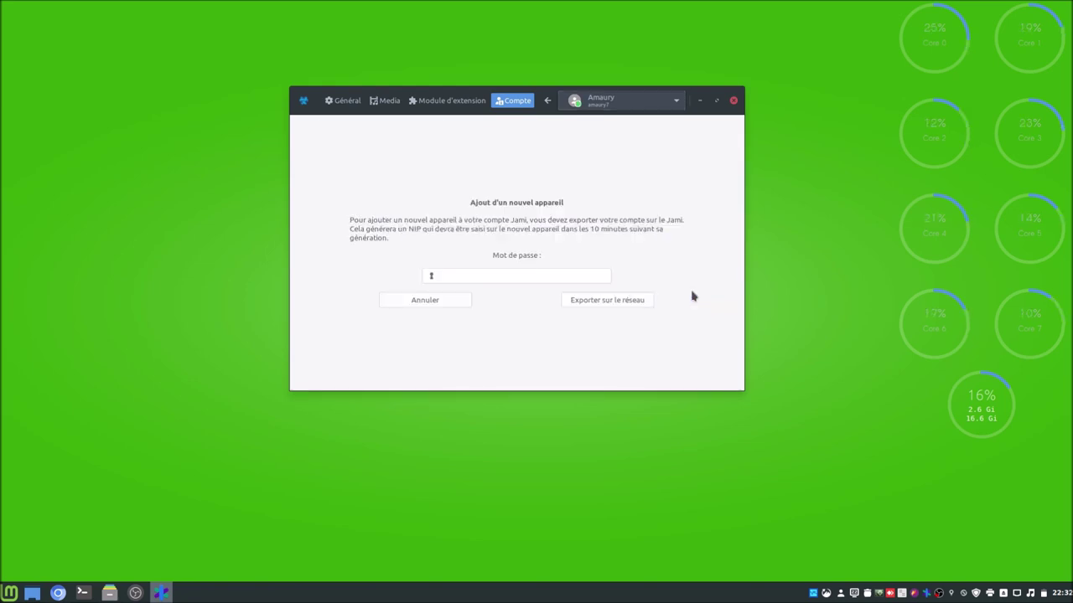
left_click(439, 302)
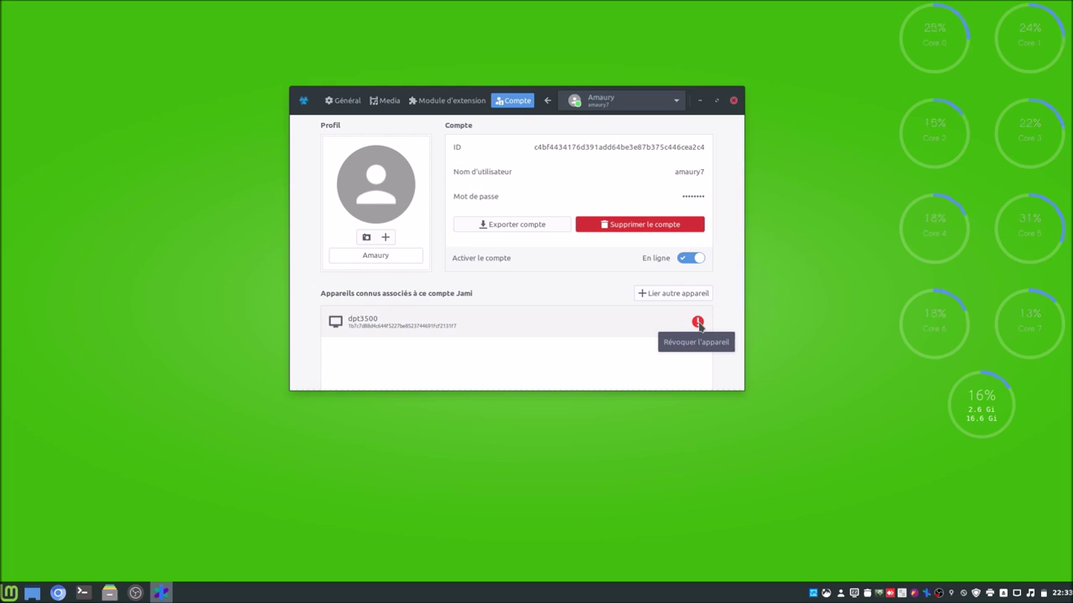
Set the profile picture to anymint-512.svg from the Images folder, then go to the Général settings.
left_click(386, 238)
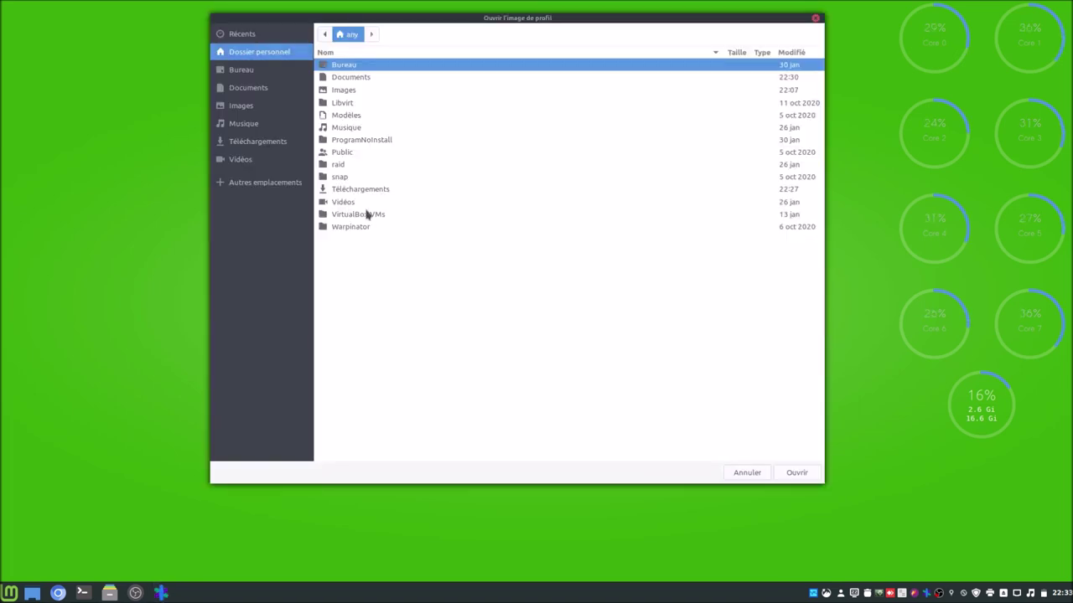
double_click(341, 91)
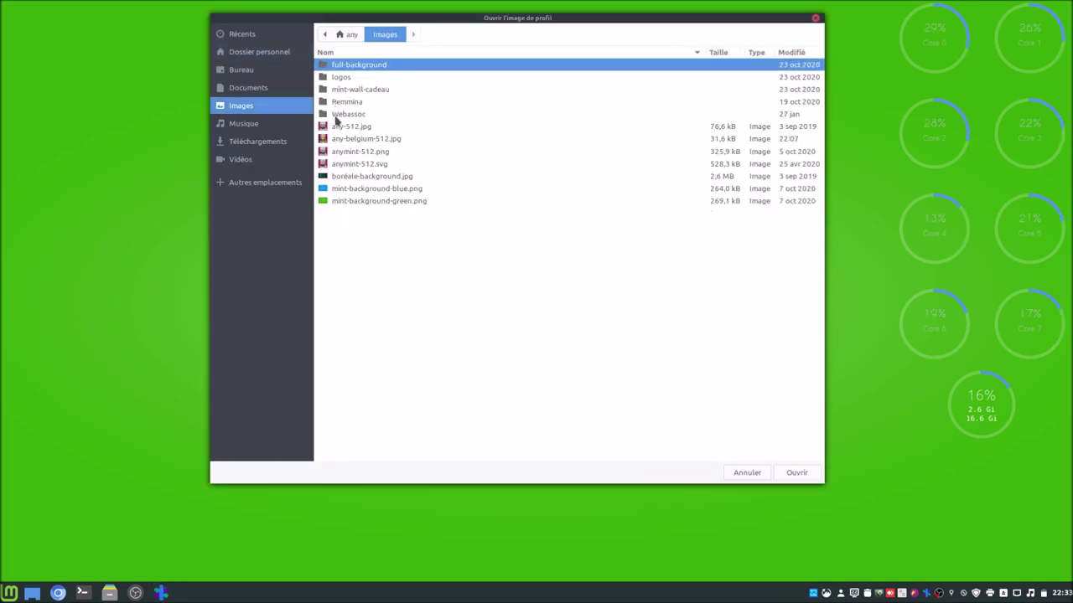
double_click(347, 165)
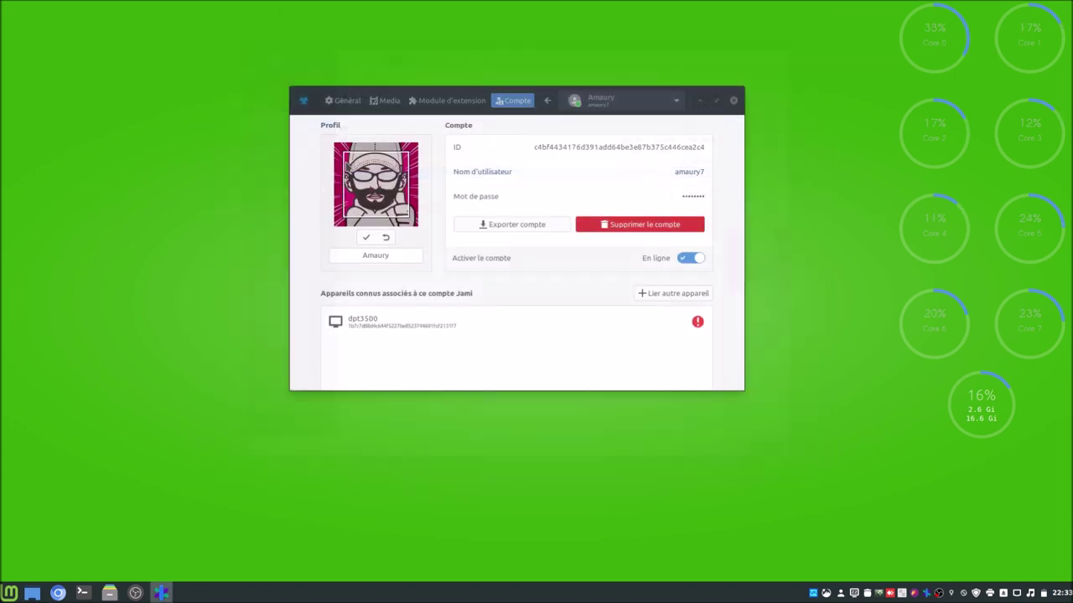
left_click(366, 238)
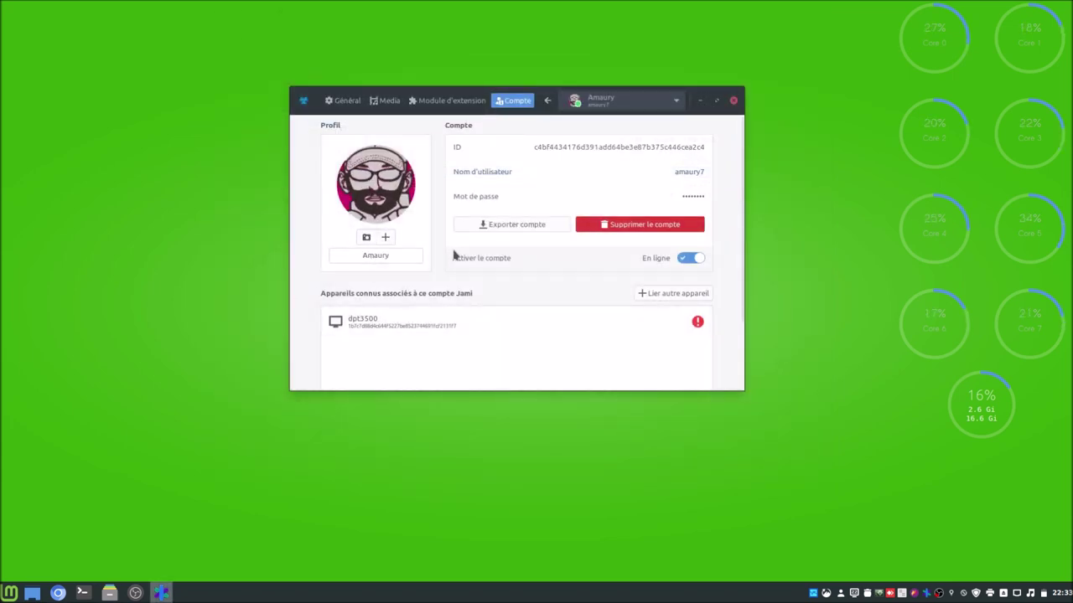
left_click(349, 102)
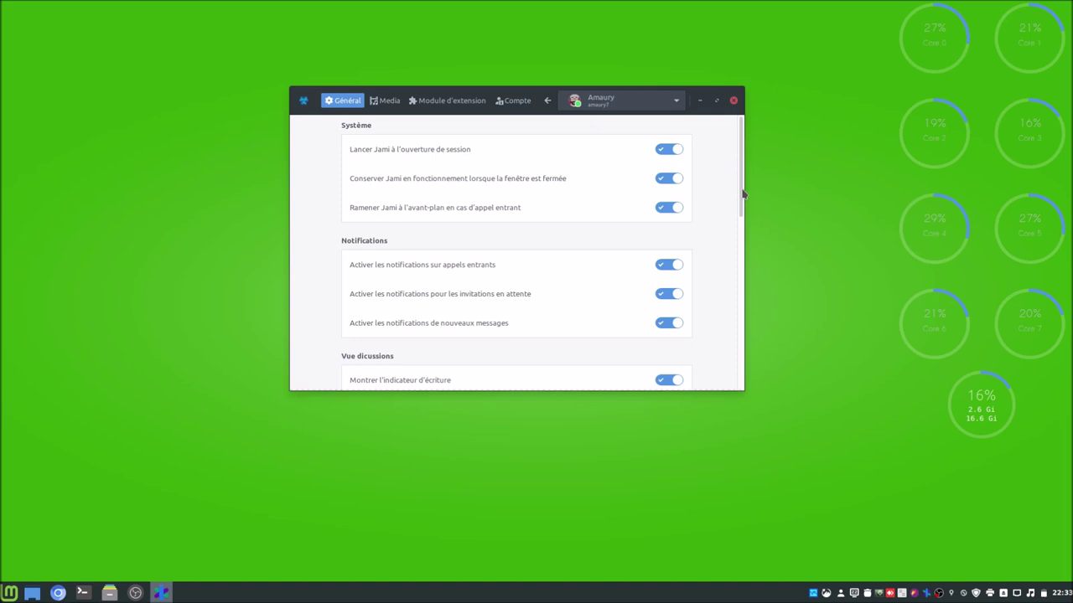
Scroll through the Général options down to file transfer, then switch to the Media settings.
scroll(741, 189, "down", 3)
left_click_drag(749, 223, 768, 338)
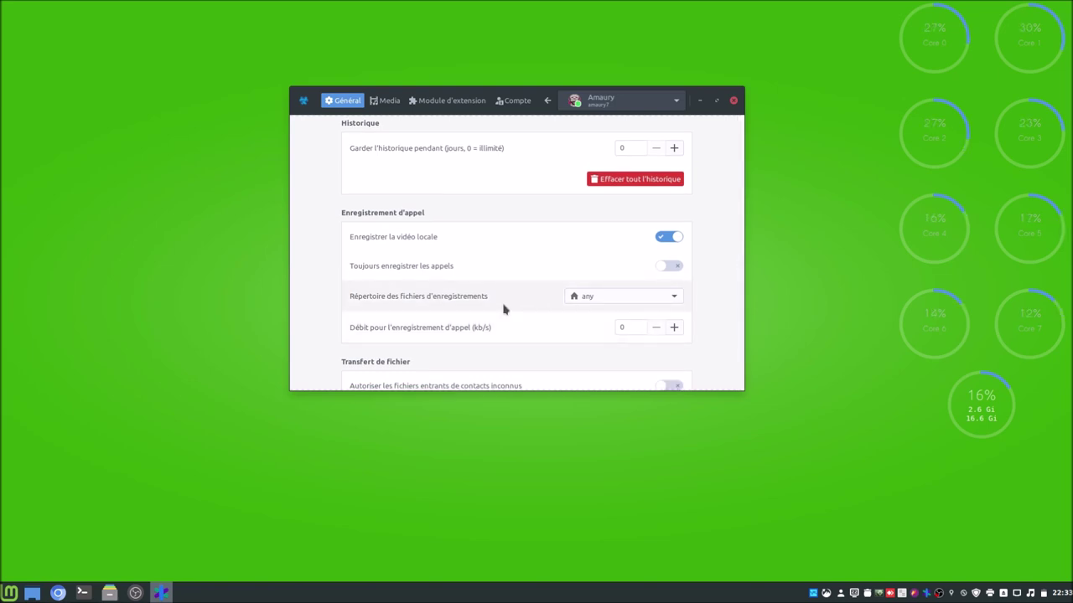
scroll(742, 287, "down", 3)
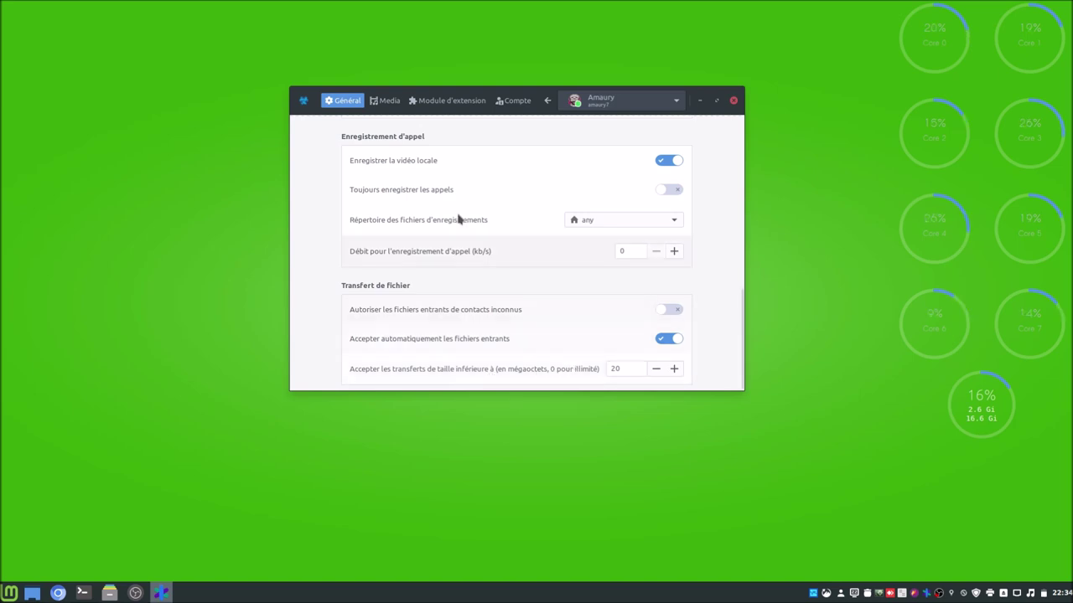
left_click(387, 102)
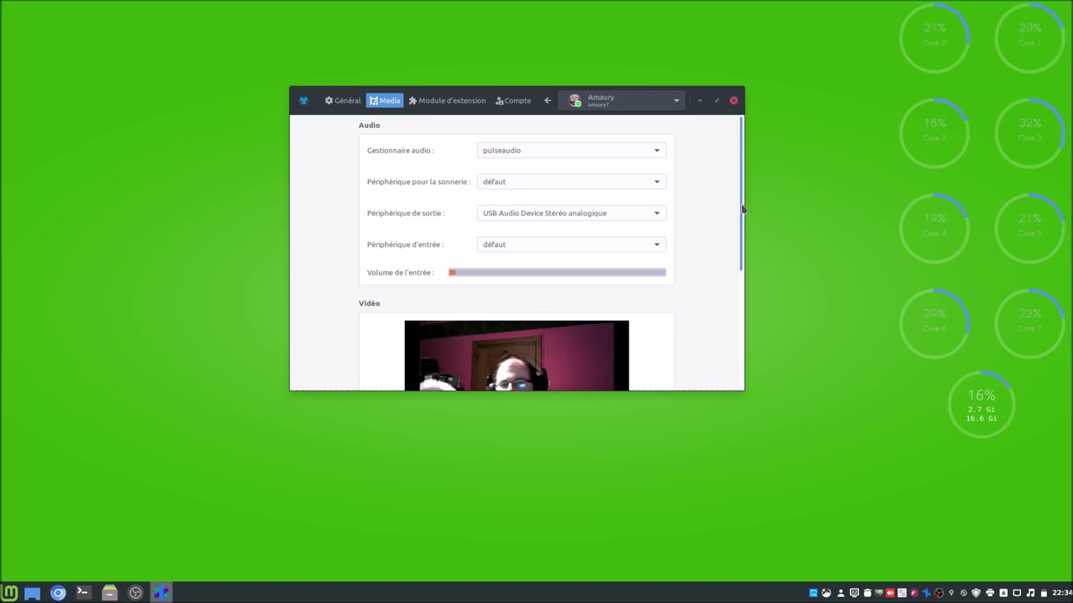
Turn on 'Activer les modules d'extension' and cancel the plugin installer without adding any plugin.
scroll(746, 220, "down", 1)
scroll(758, 243, "down", 4)
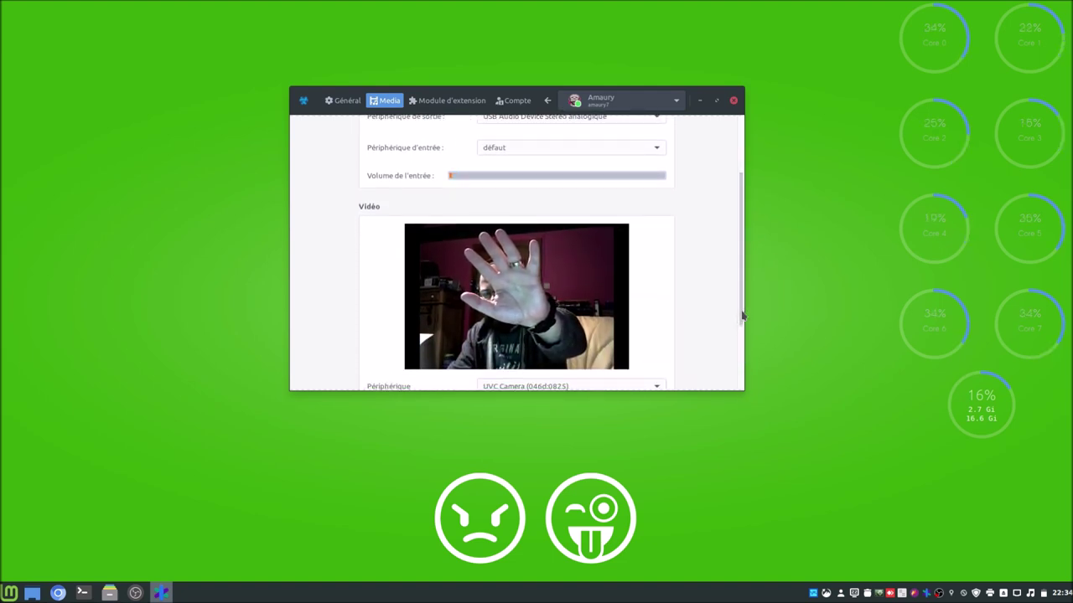
scroll(736, 338, "down", 2)
scroll(736, 337, "down", 3)
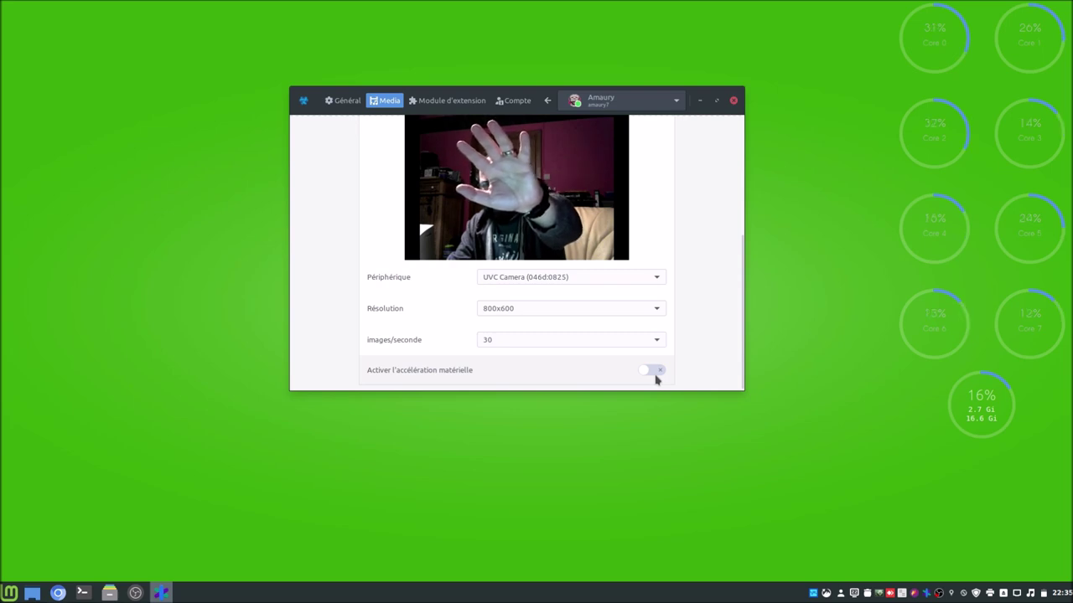
left_click(446, 101)
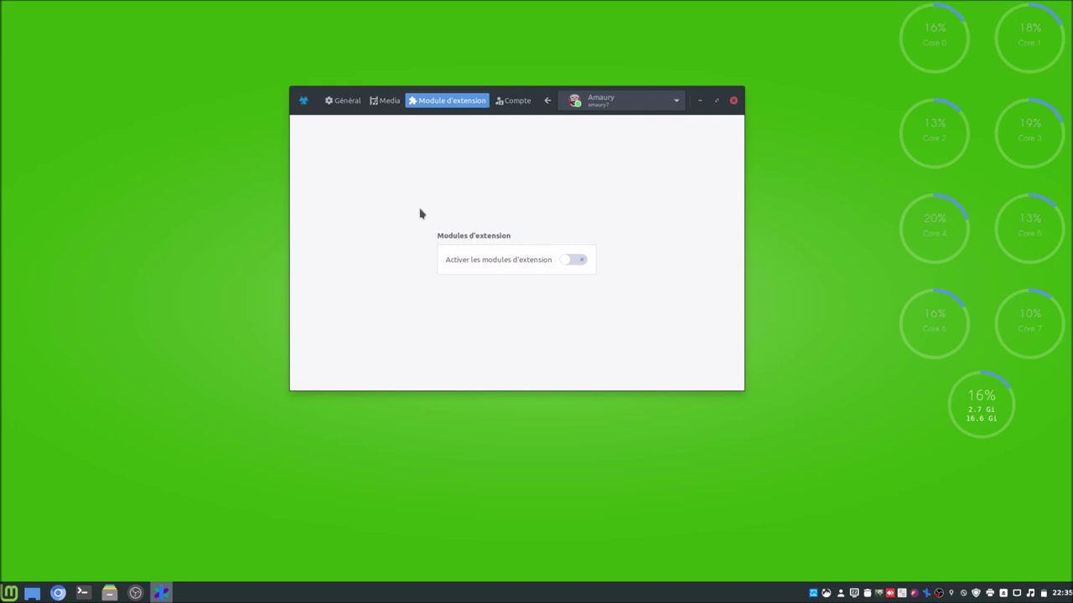
left_click(575, 261)
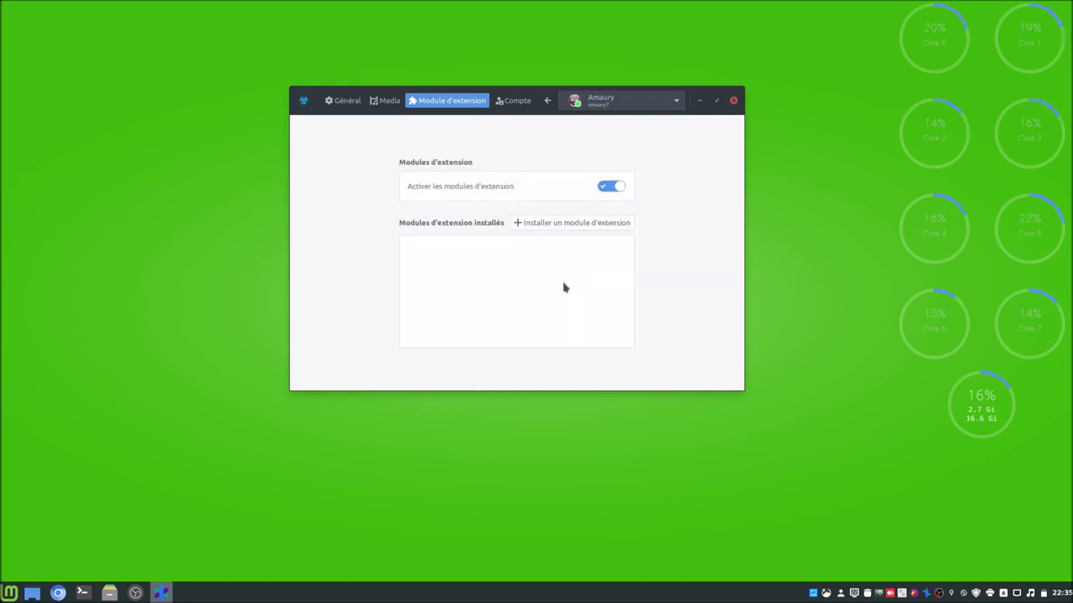
left_click(587, 224)
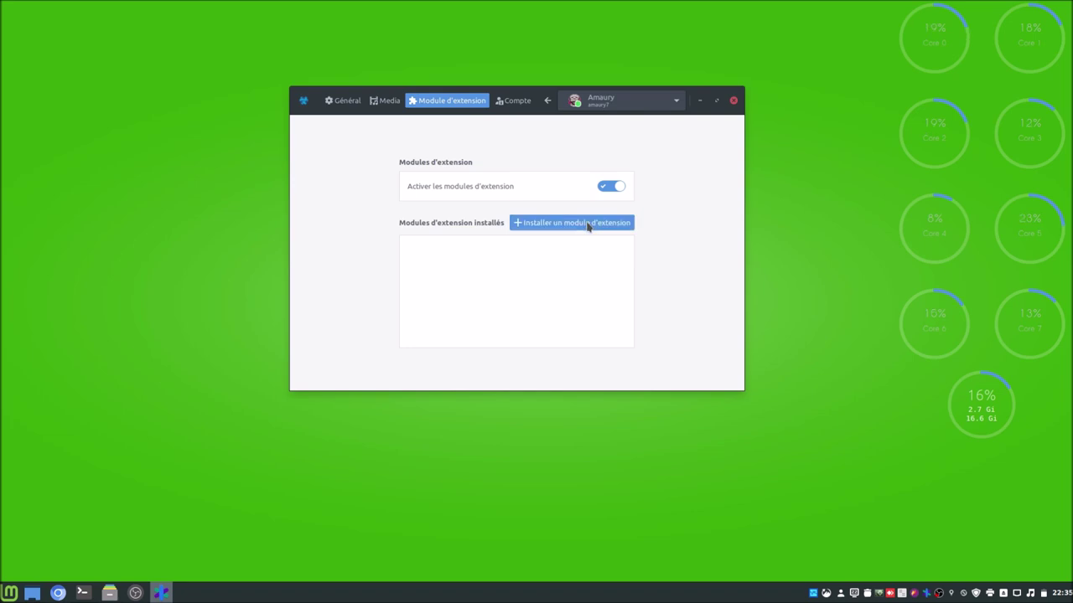
left_click(746, 474)
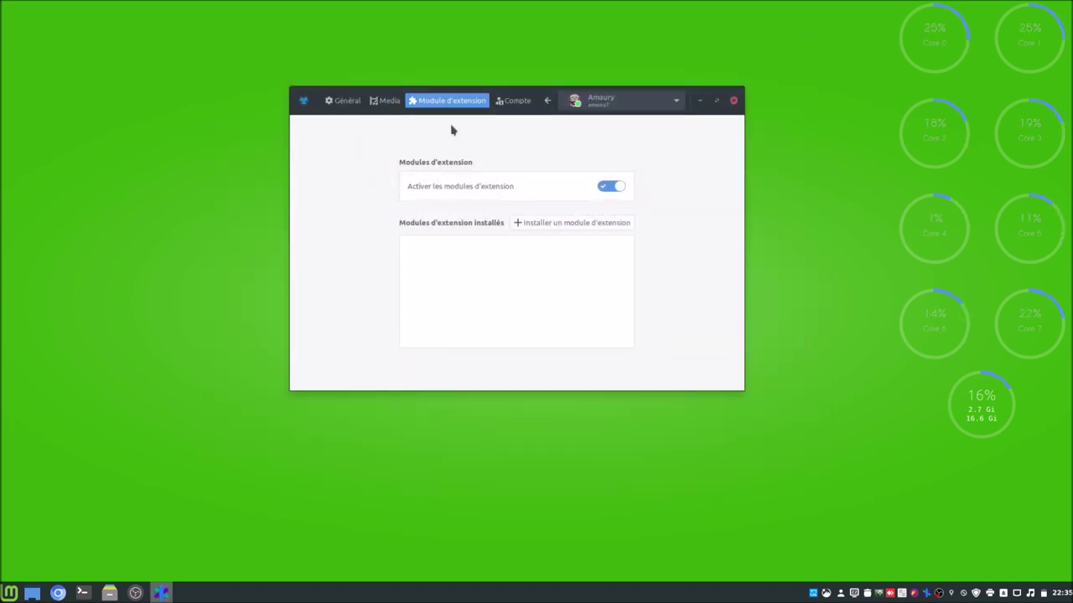
Delete the current account from this device and choose 'Lier cet appareil à un compte existant'.
left_click(523, 101)
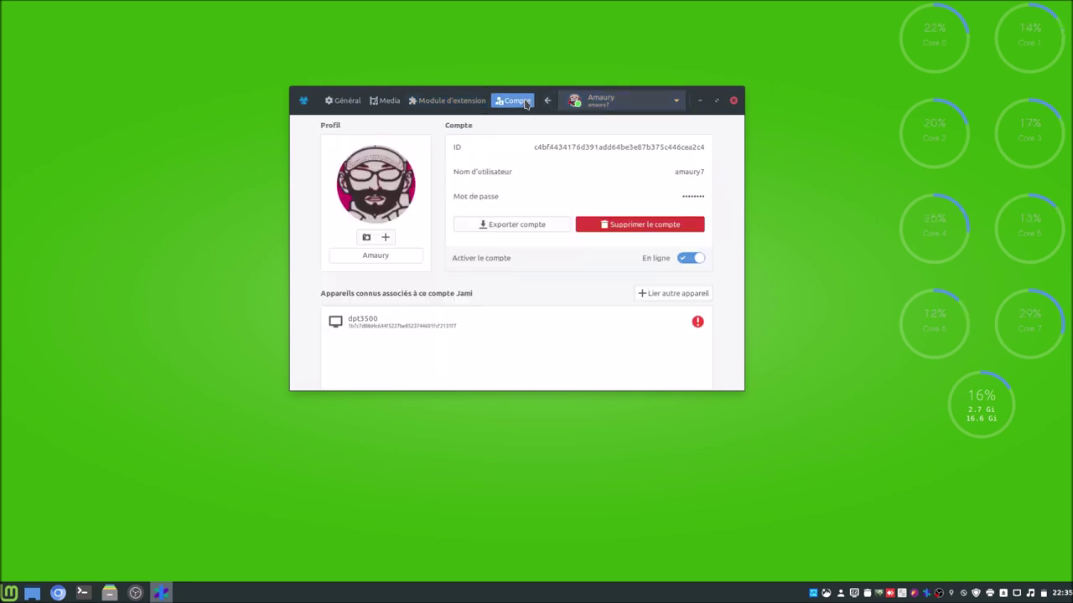
left_click(620, 228)
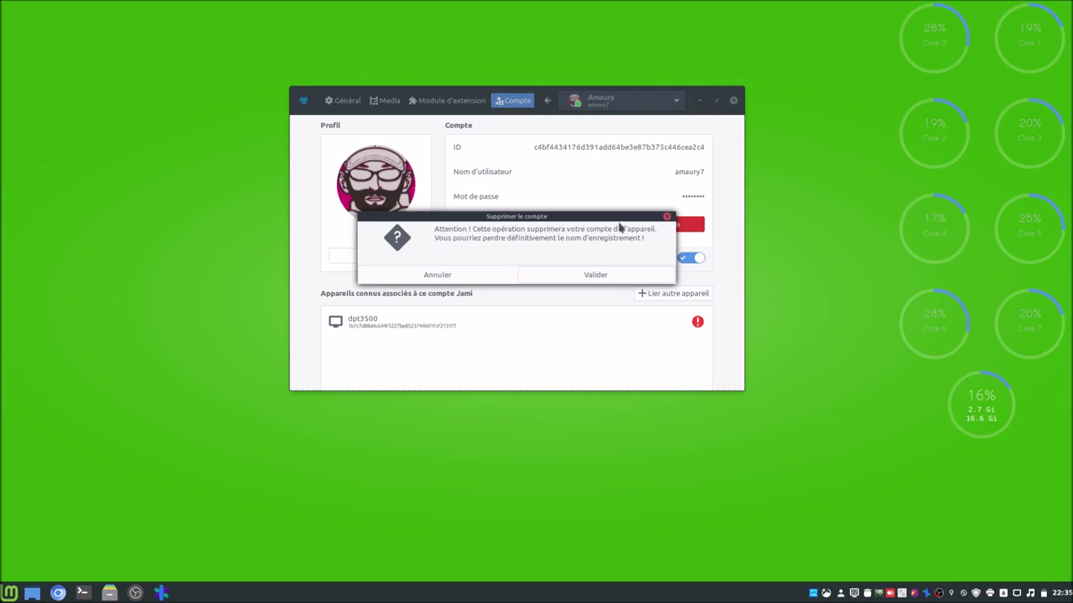
left_click(598, 275)
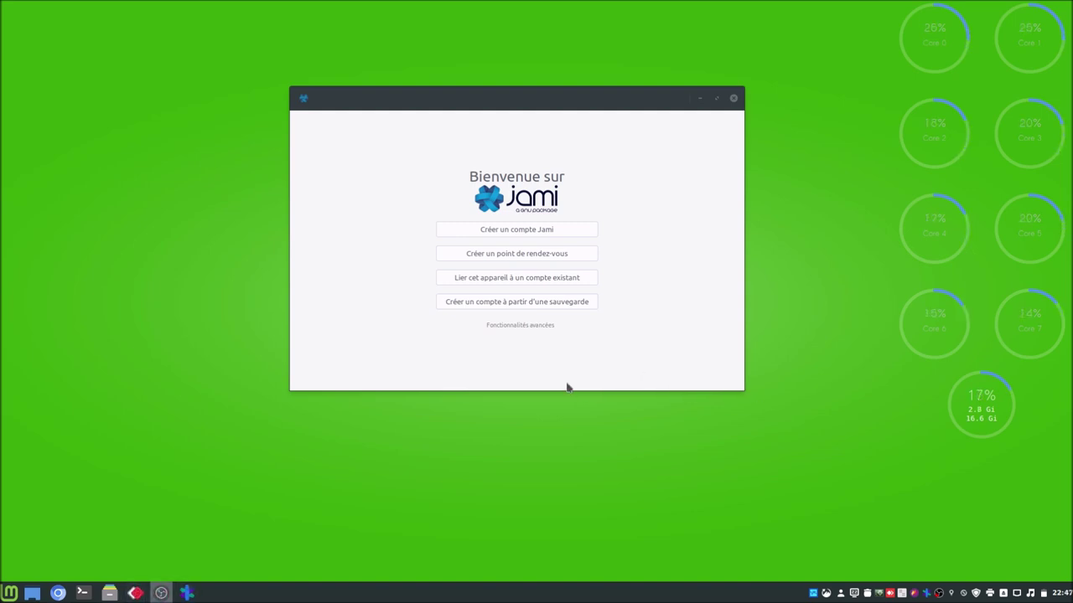
left_click(540, 280)
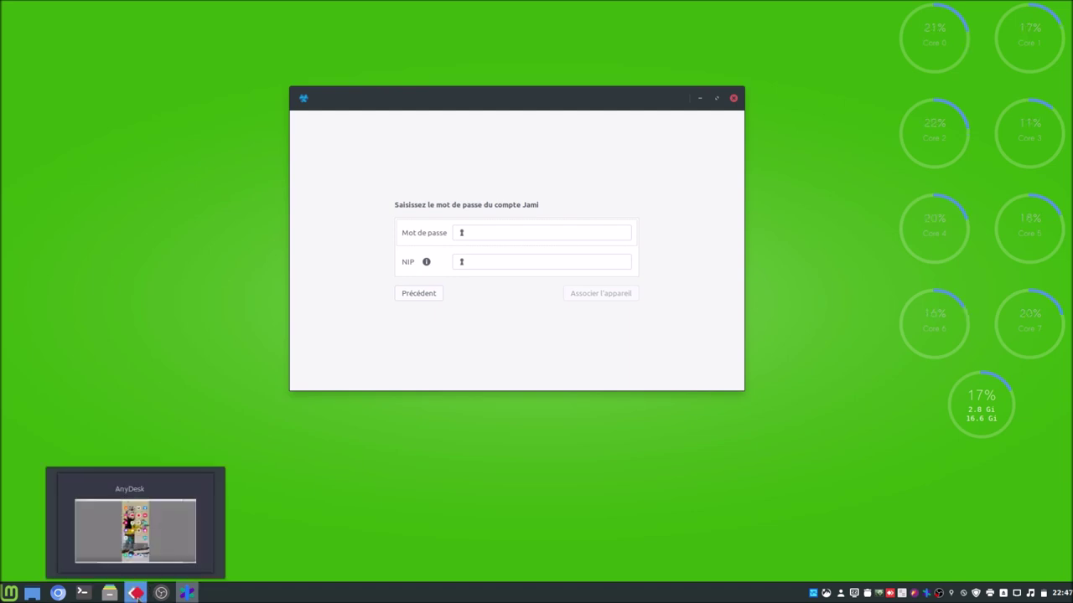
left_click(141, 593)
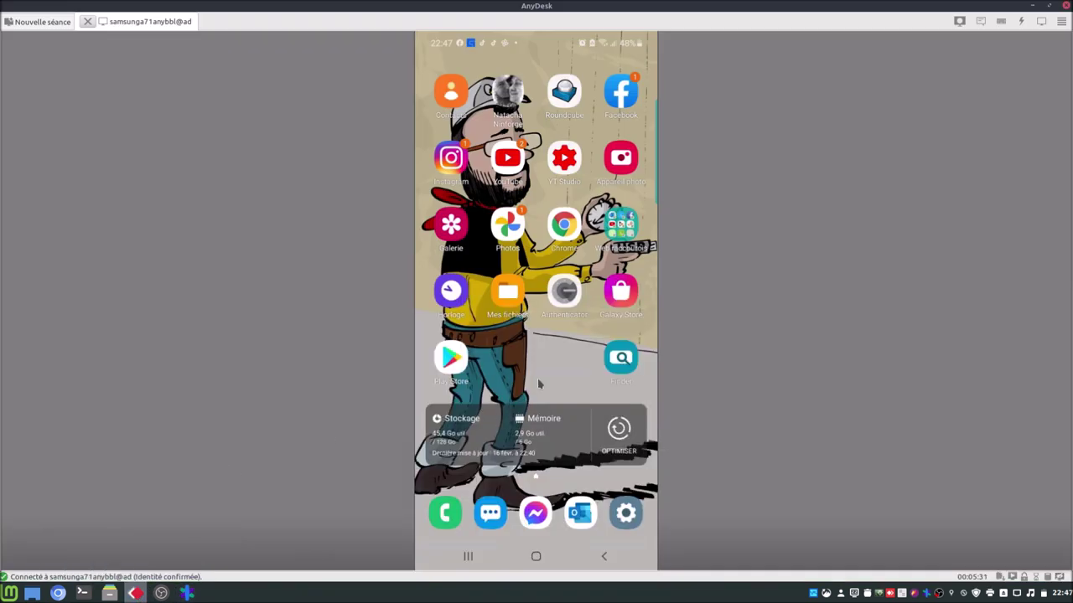
In the phone's Jami, choose 'Associer un nouvel appareil' under Compte and submit the password to get a PIN.
left_click_drag(540, 291, 530, 161)
left_click_drag(634, 365, 587, 360)
left_click(491, 329)
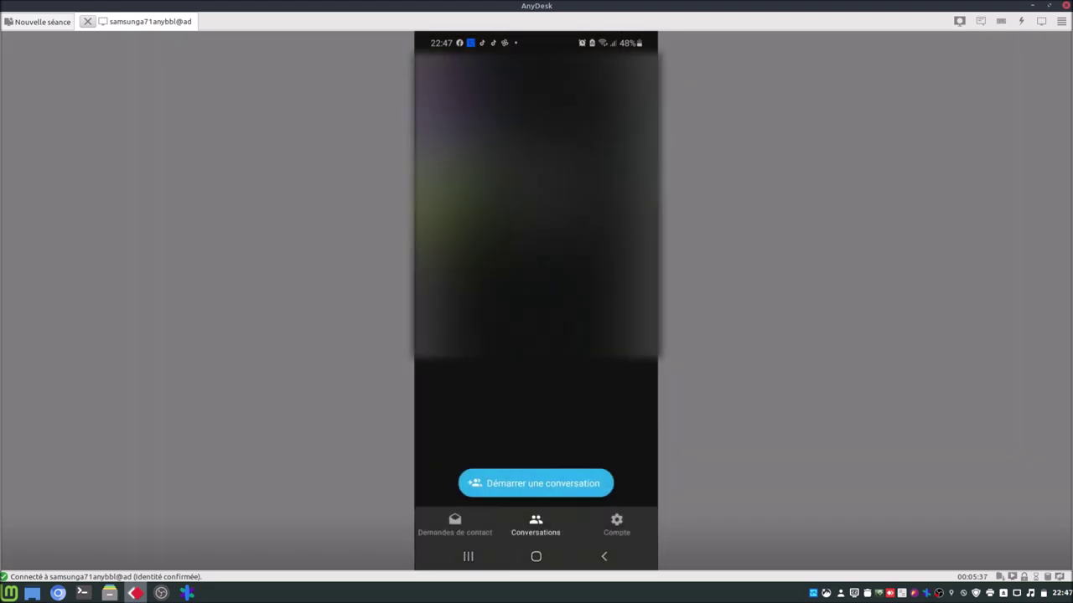
left_click(616, 521)
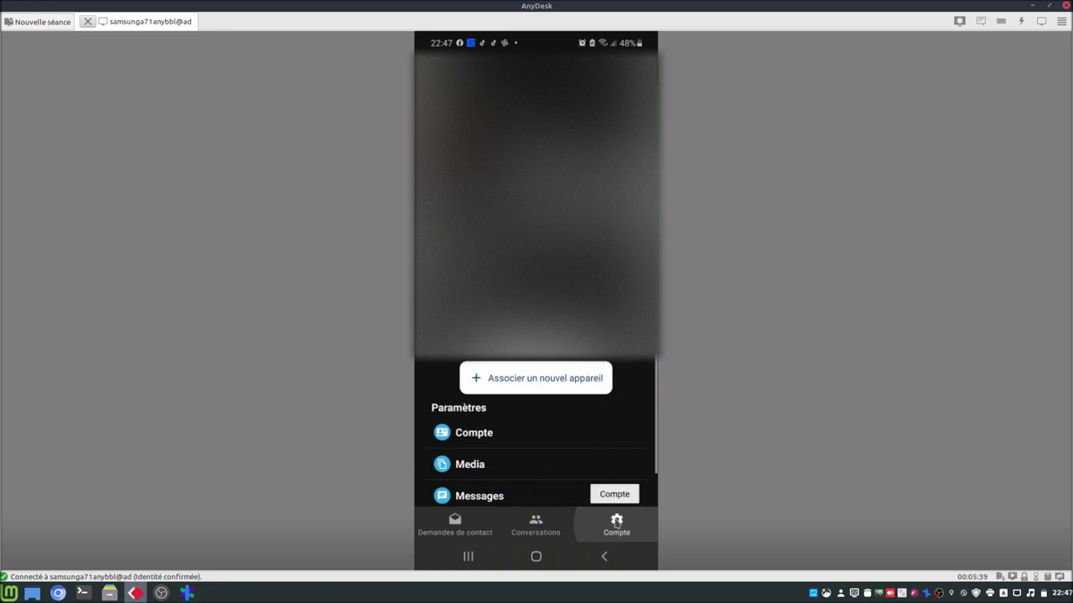
left_click(545, 382)
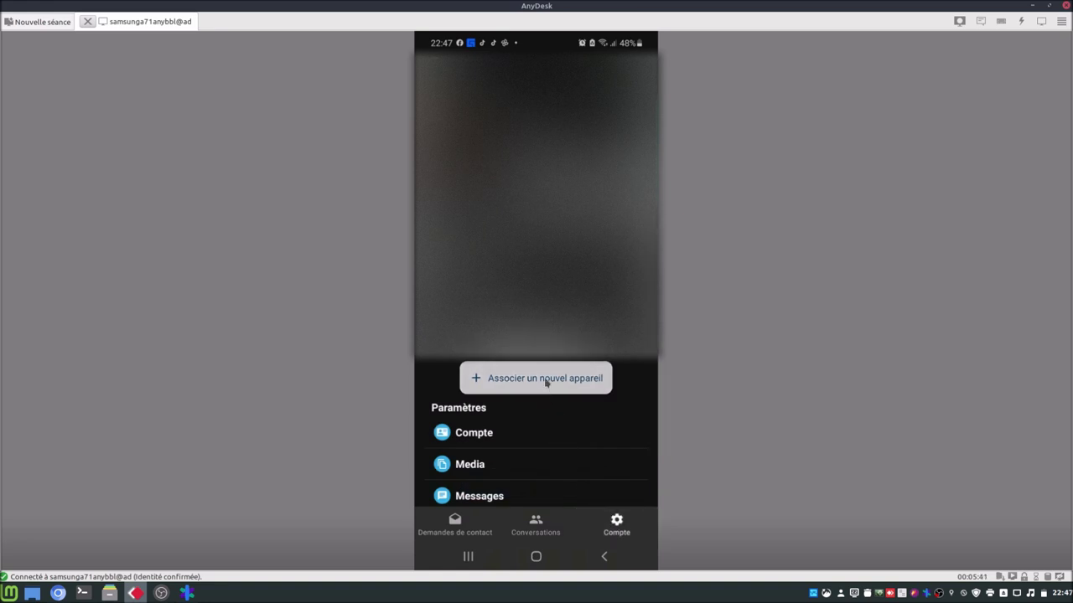
left_click(542, 468)
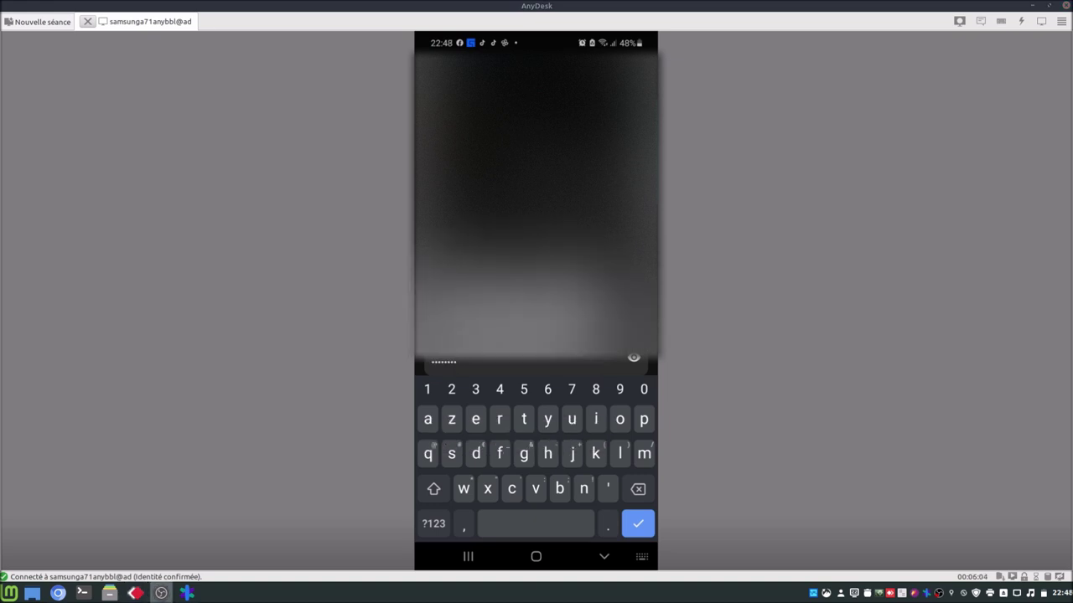
left_click(639, 523)
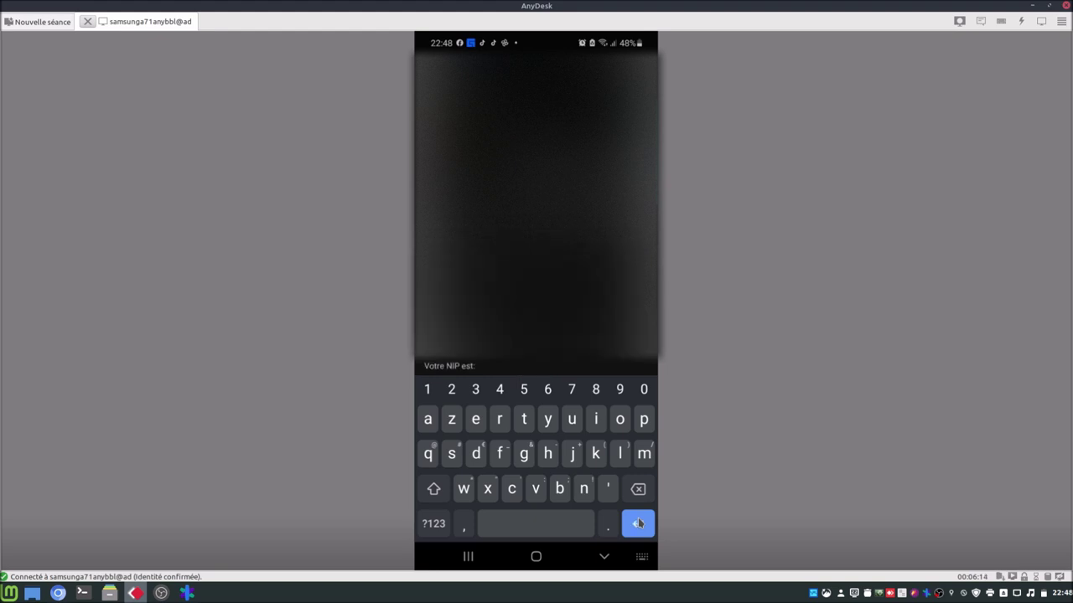
left_click(607, 556)
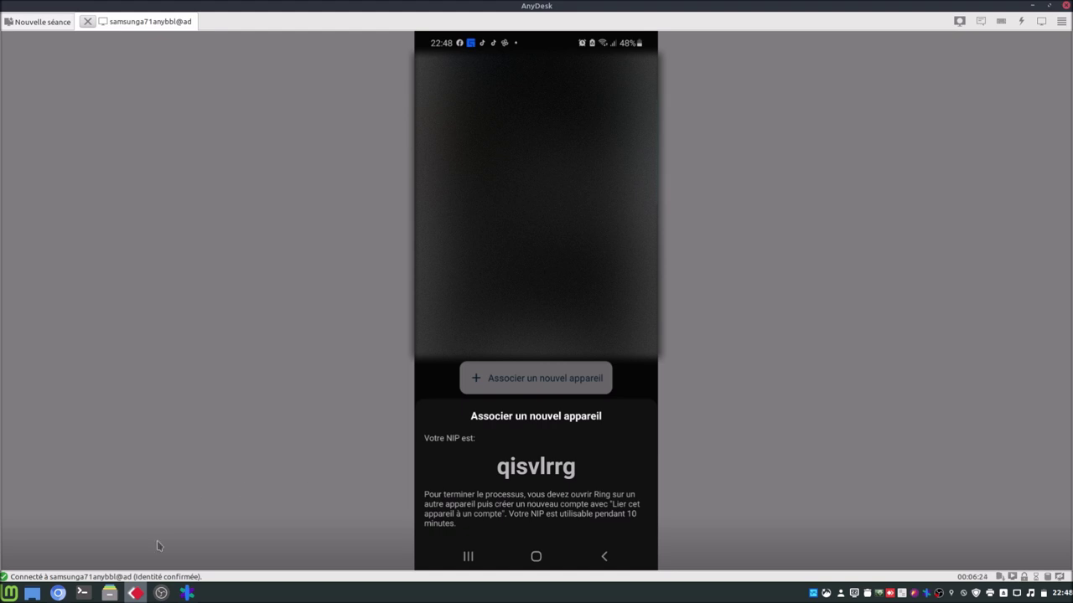
Enter the phone's PIN and the account password in Jami, then submit with 'Associer l'appareil'.
left_click(189, 592)
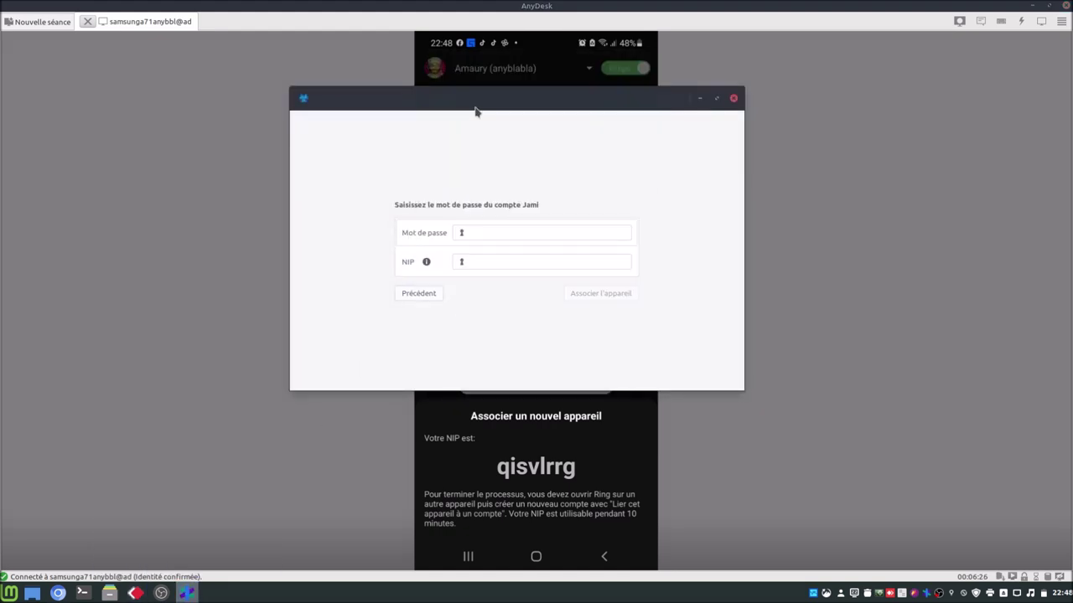
left_click_drag(477, 110, 462, 137)
left_click(503, 300)
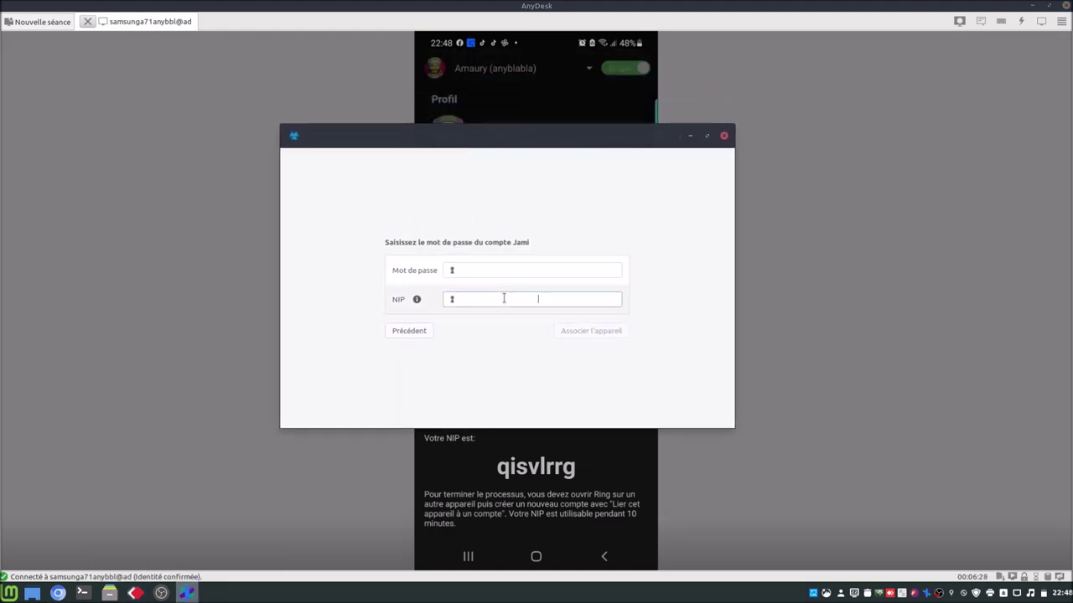
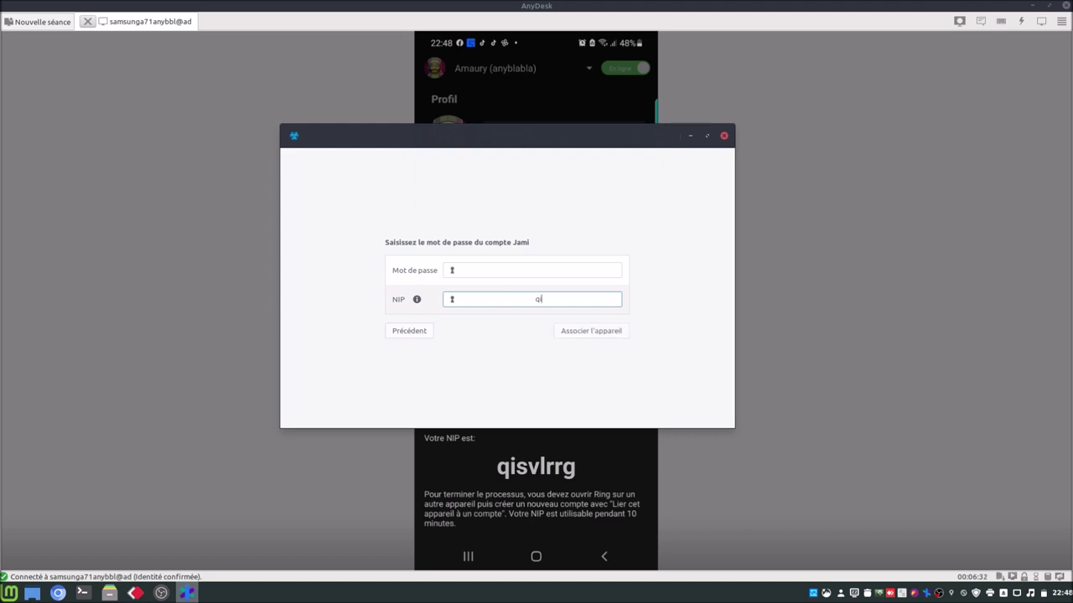
left_click(553, 271)
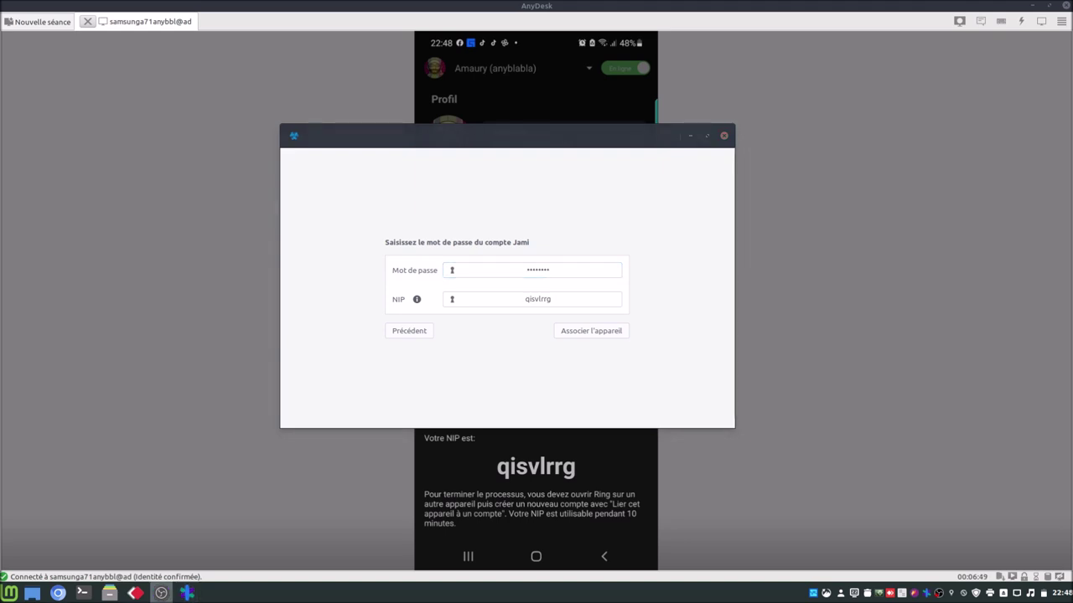
left_click(601, 332)
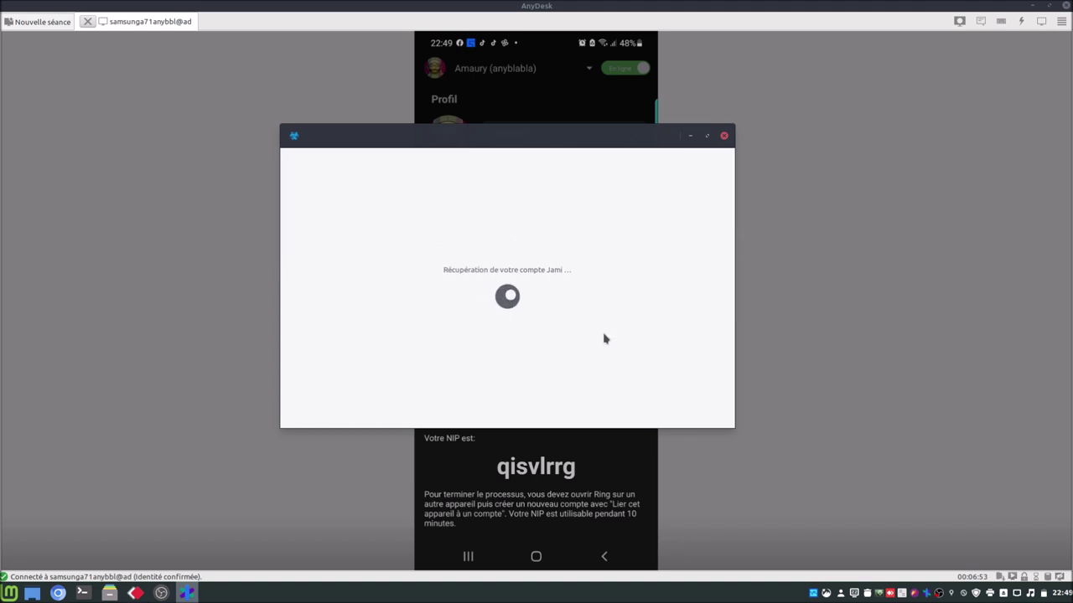